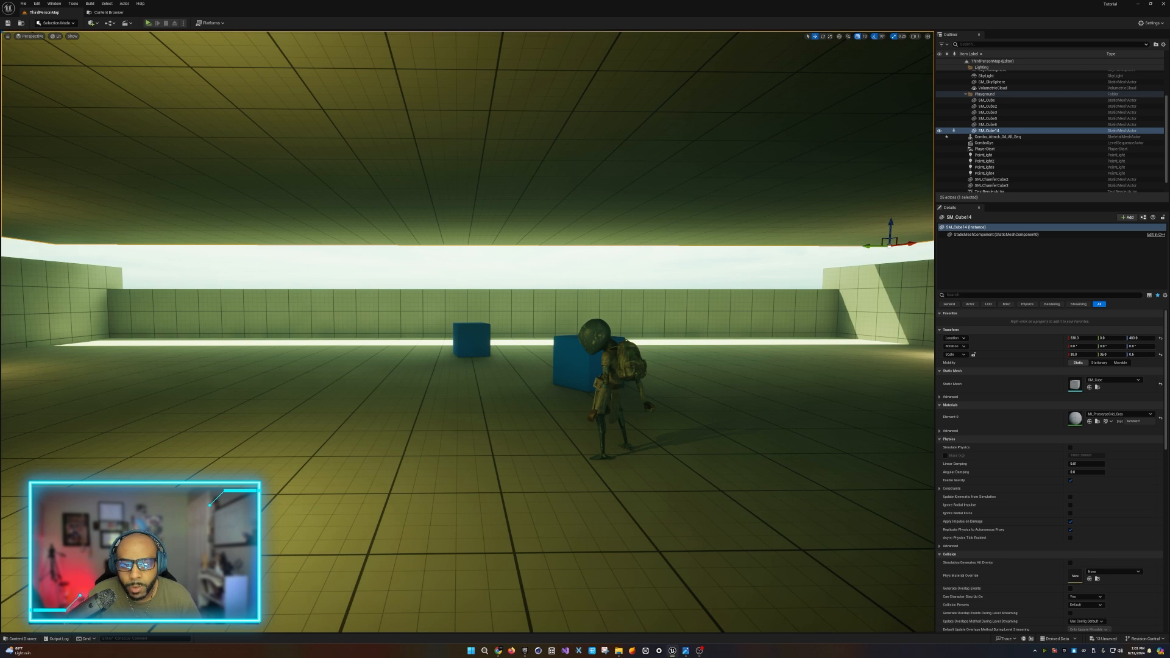
# Step: Play the level in the selected viewport to look at the default third-person character
pyautogui.click(183, 22)
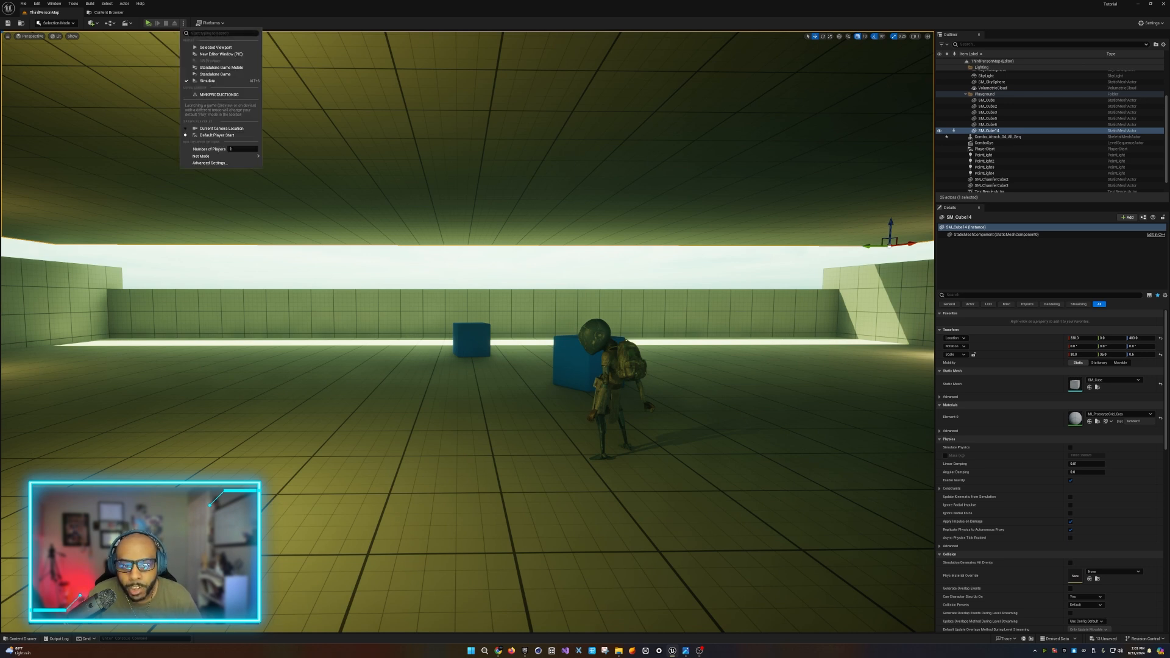
pyautogui.click(210, 47)
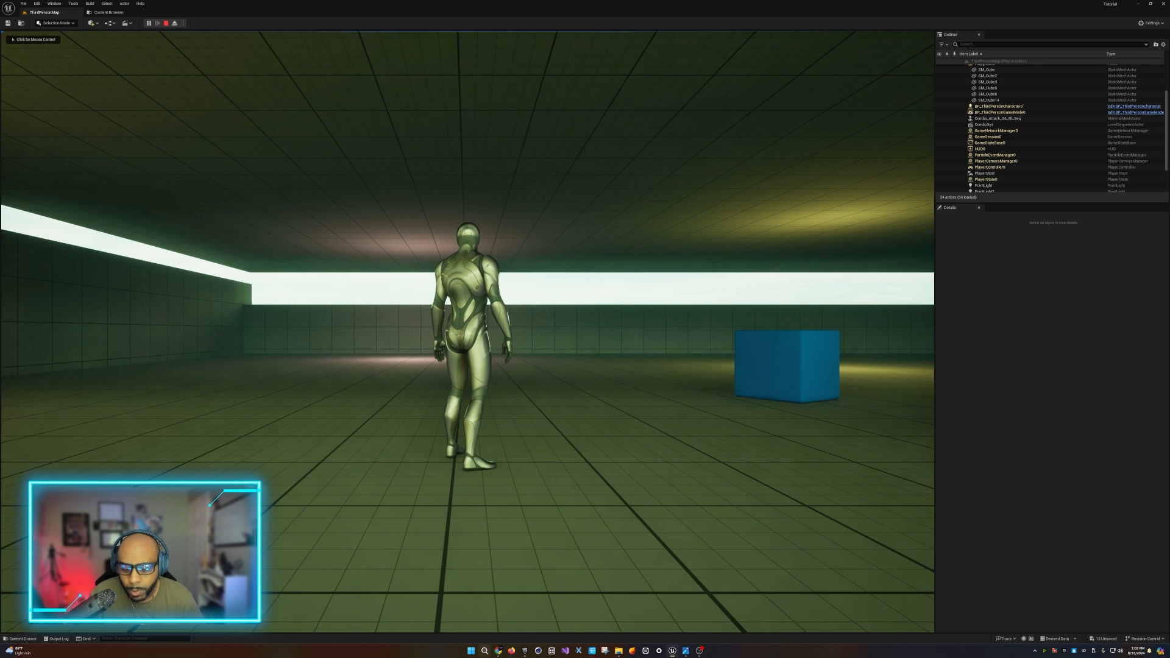
# Step: Switch to Mixamo in the browser and download the Silly Dancing animation as FBX Binary with skin
pyautogui.moveTo(498, 651)
pyautogui.click(536, 620)
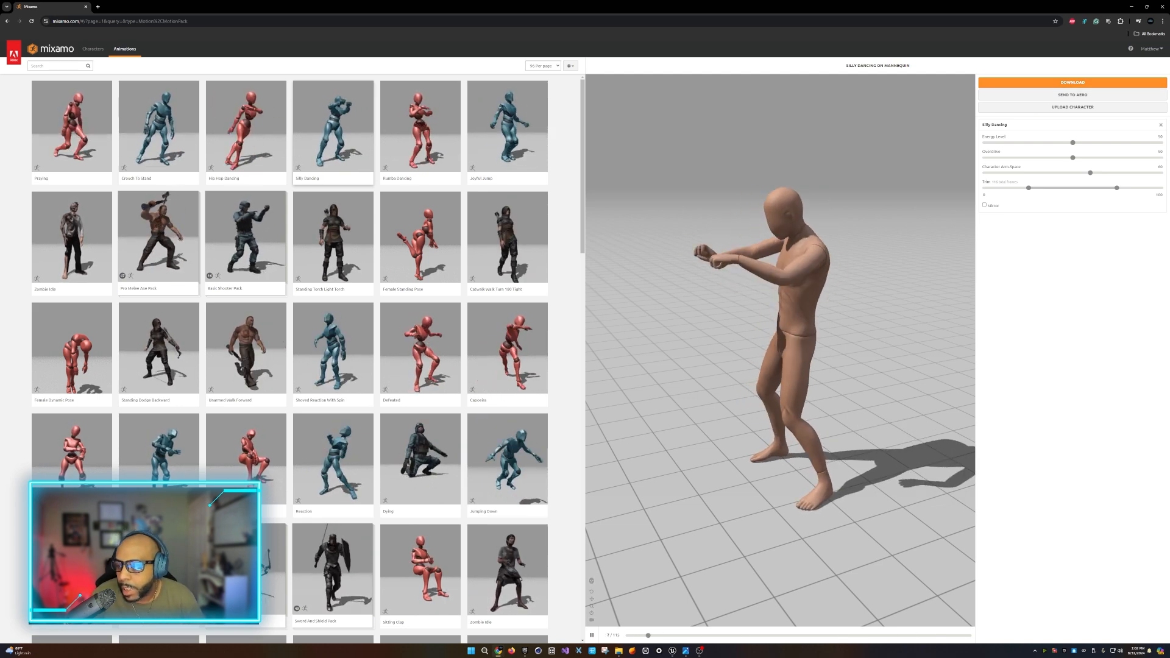
pyautogui.click(1073, 82)
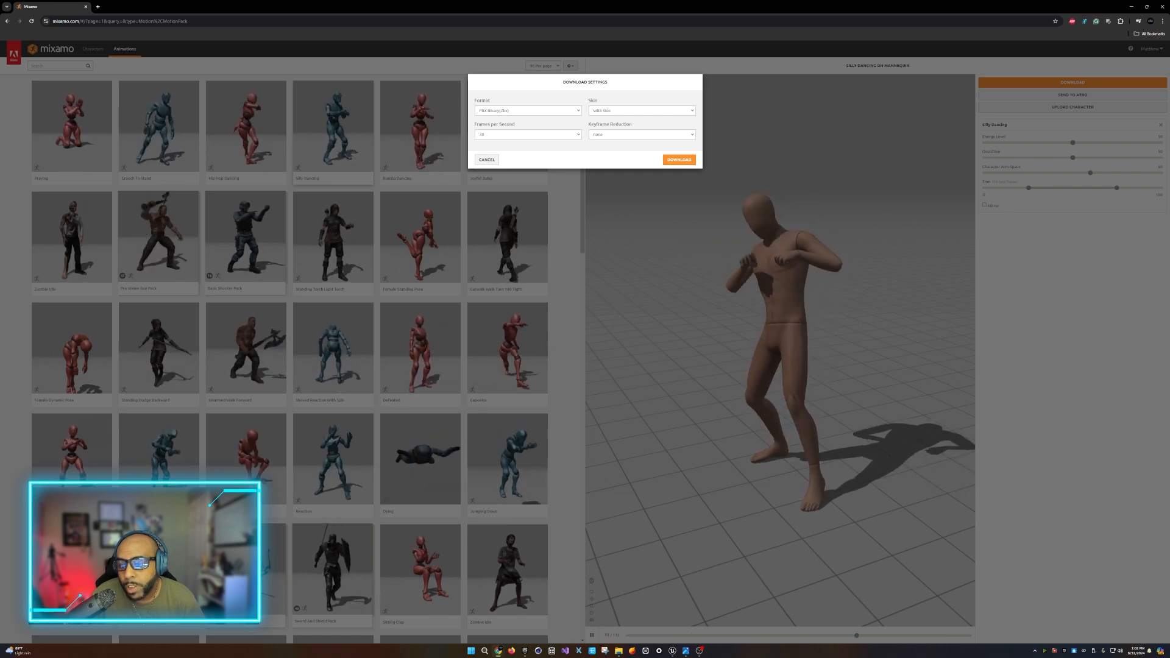
pyautogui.click(679, 160)
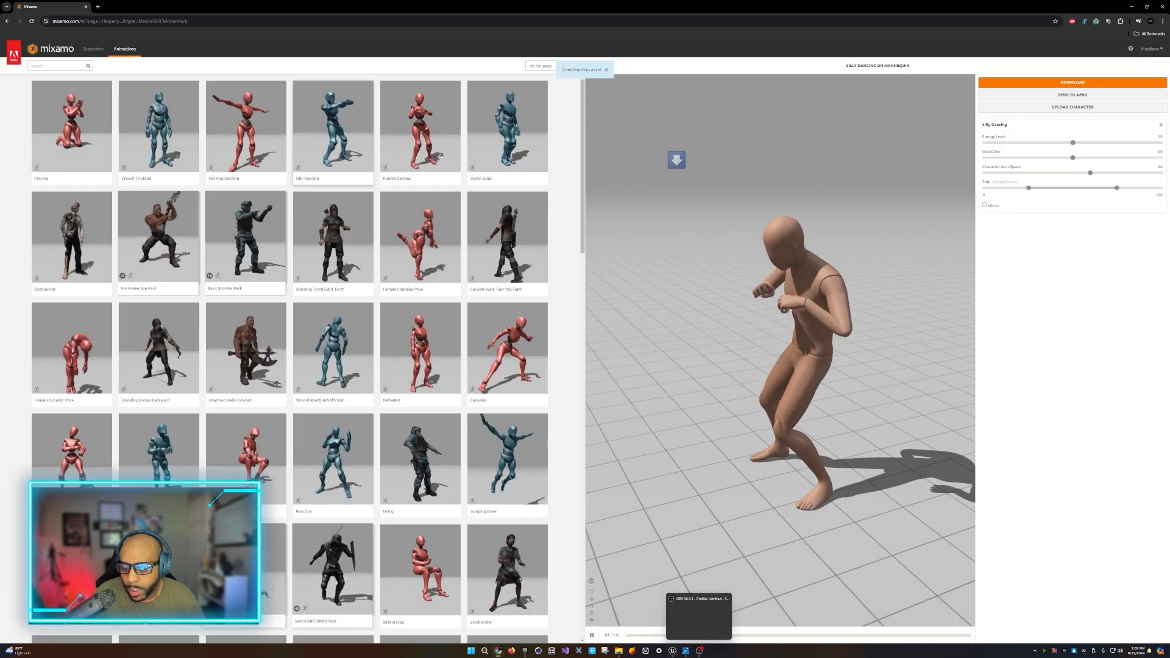
# Step: Back in Unreal Editor, stop the play session and import all of the Silly Dancing FBX into Meshes/NewFolder with the skeleton set to None
pyautogui.hotkey('alt', 'Tab')
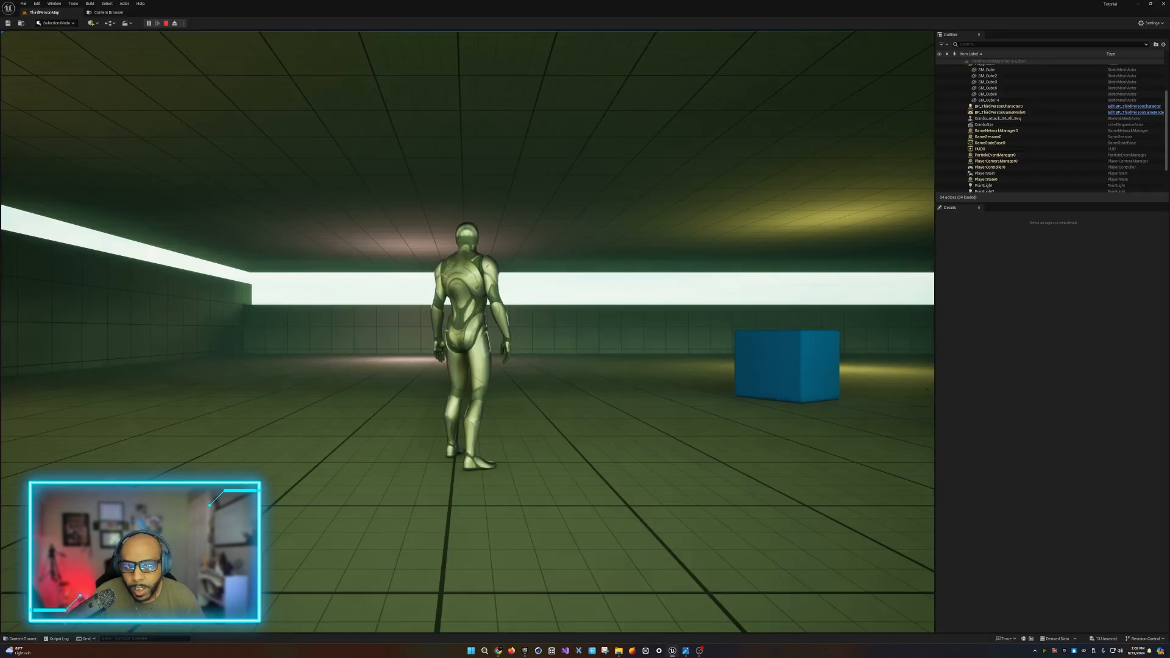
pyautogui.press('Escape')
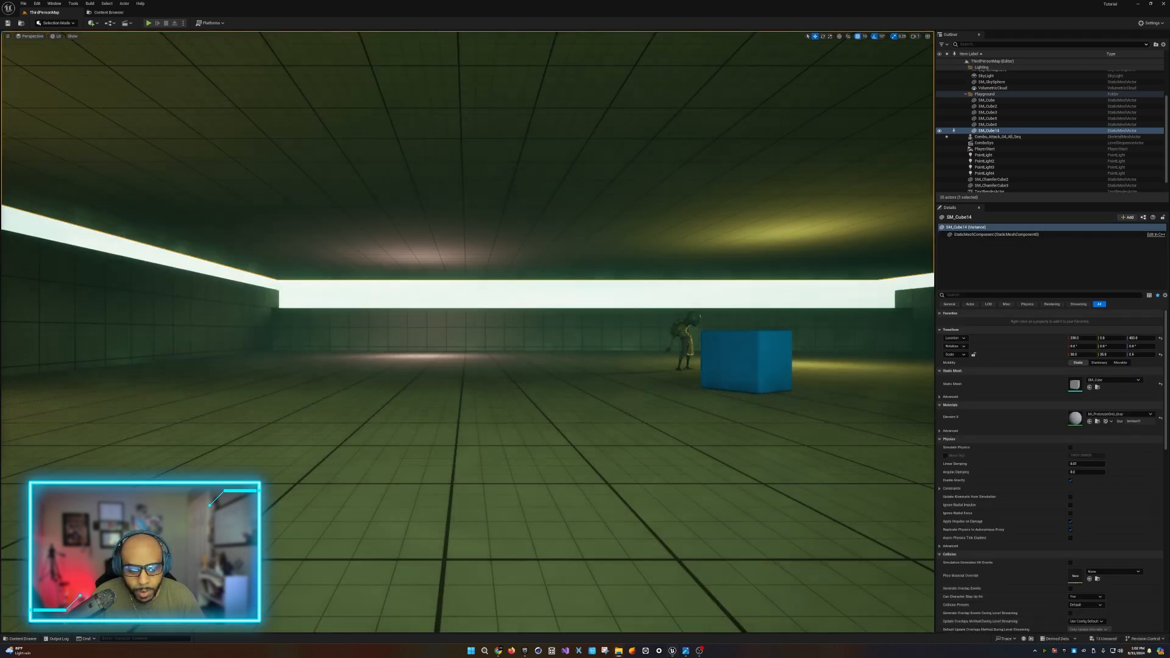
pyautogui.click(21, 639)
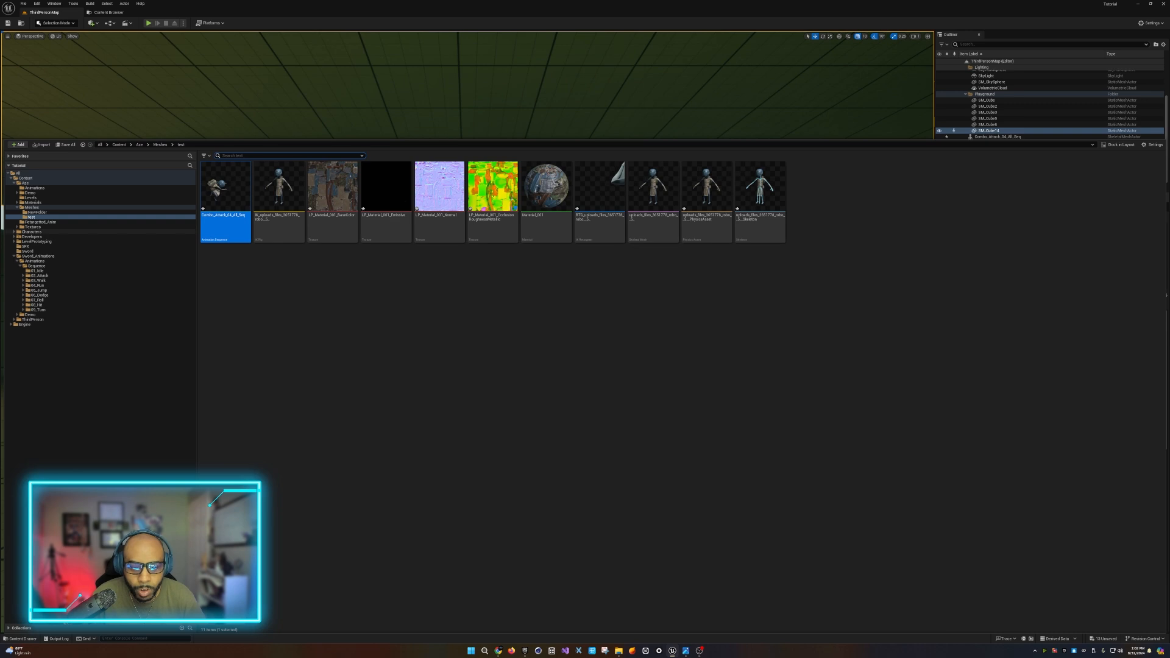
pyautogui.click(36, 212)
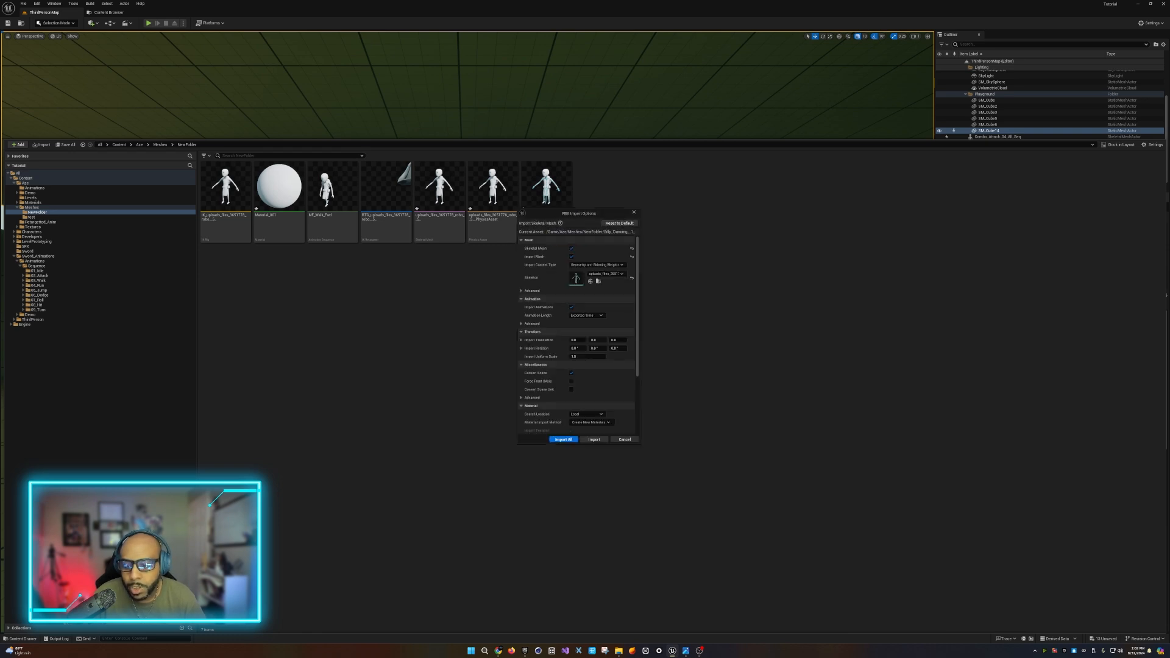
pyautogui.click(631, 278)
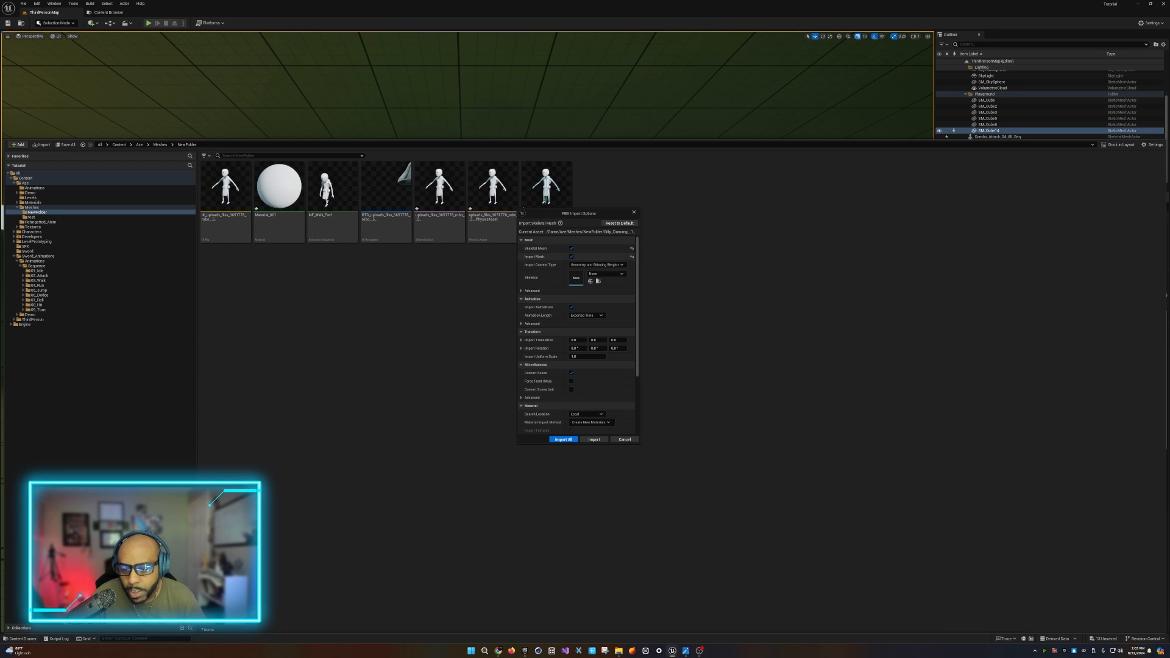
pyautogui.click(563, 439)
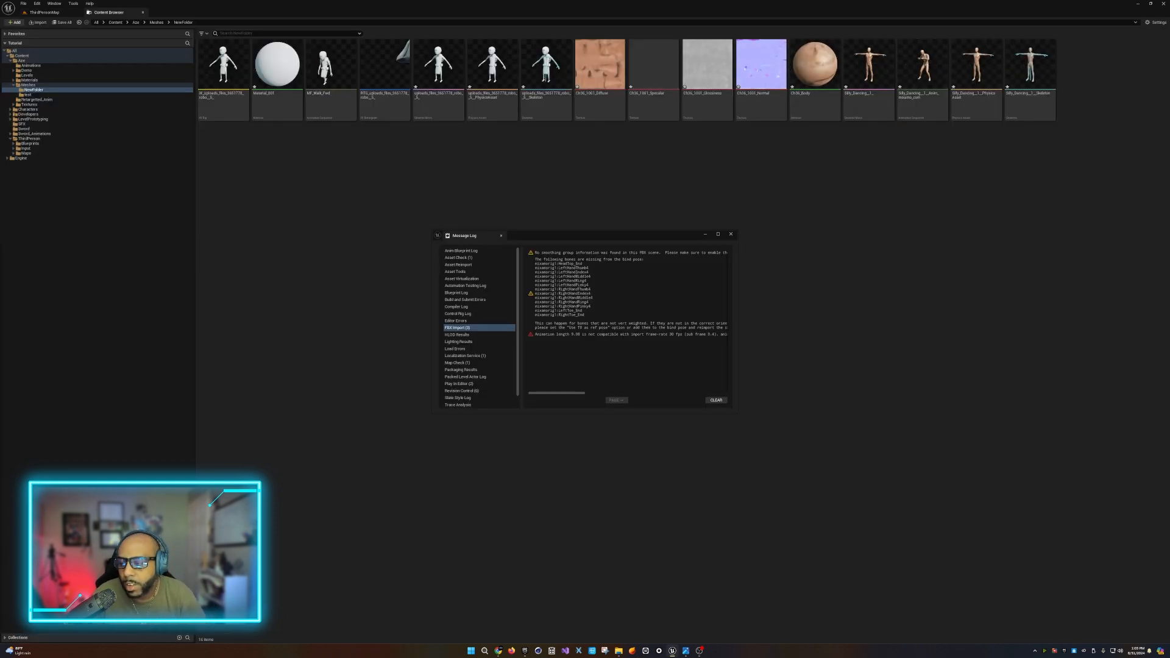
# Step: Preview the imported Silly Dancing animation sequence on its own mesh, and close its editor
pyautogui.doubleClick(922, 66)
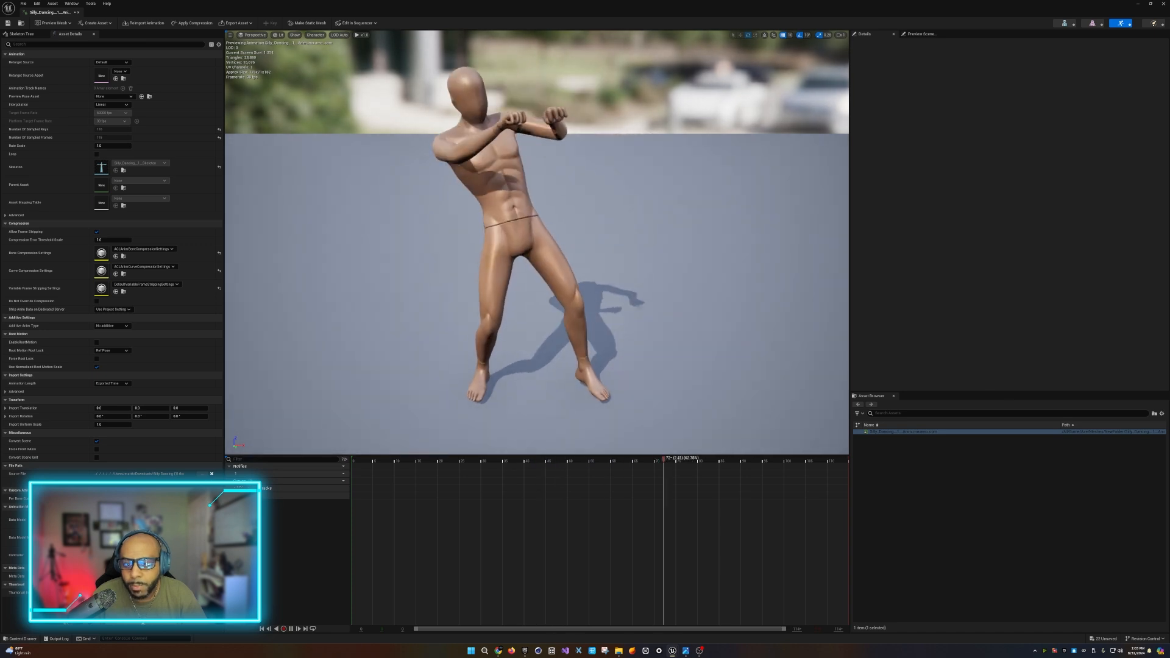
pyautogui.click(78, 12)
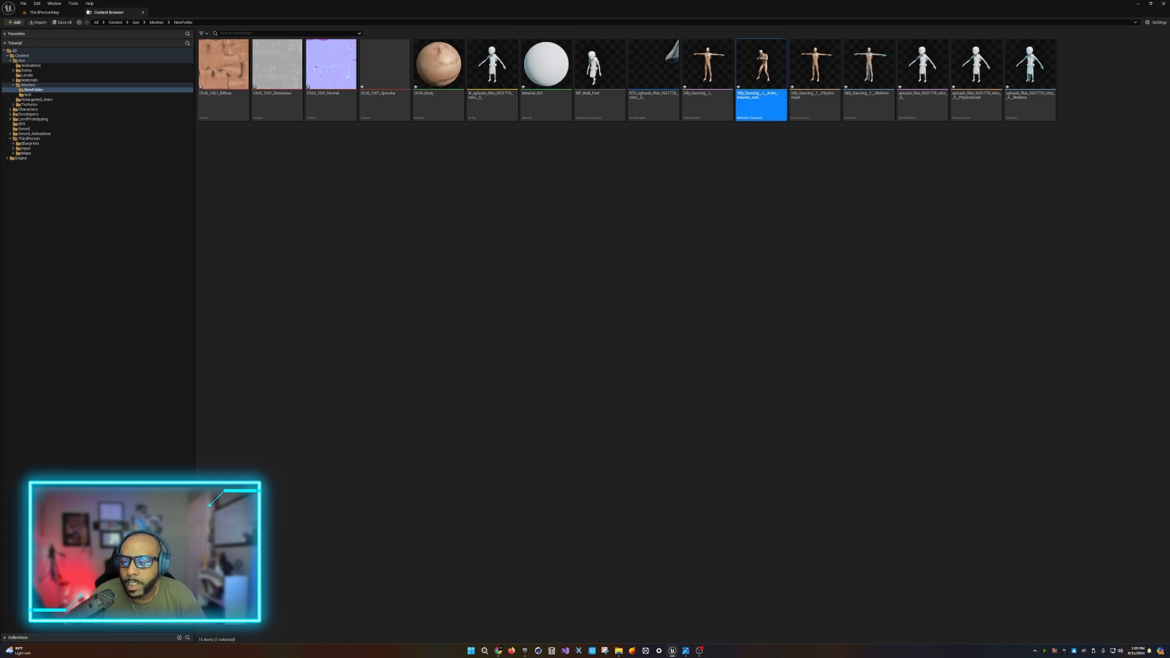
# Step: Start retargeting the Silly Dancing animation sequence and choose SKM_Manny as the target skeletal mesh
pyautogui.rightClick(758, 75)
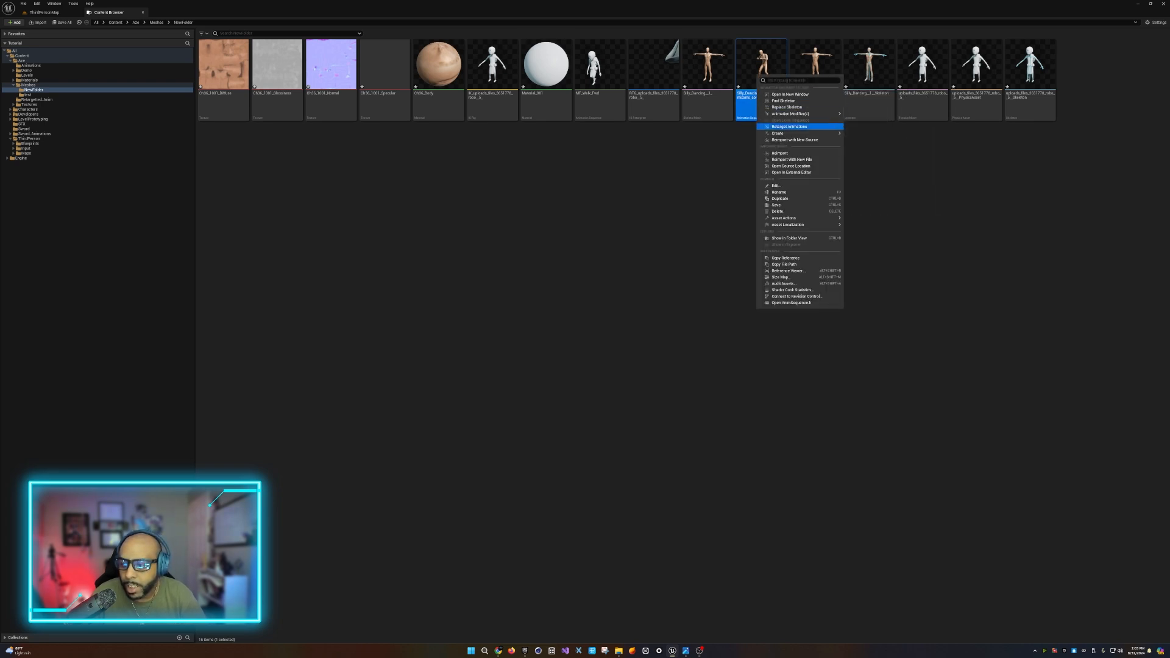
pyautogui.click(789, 127)
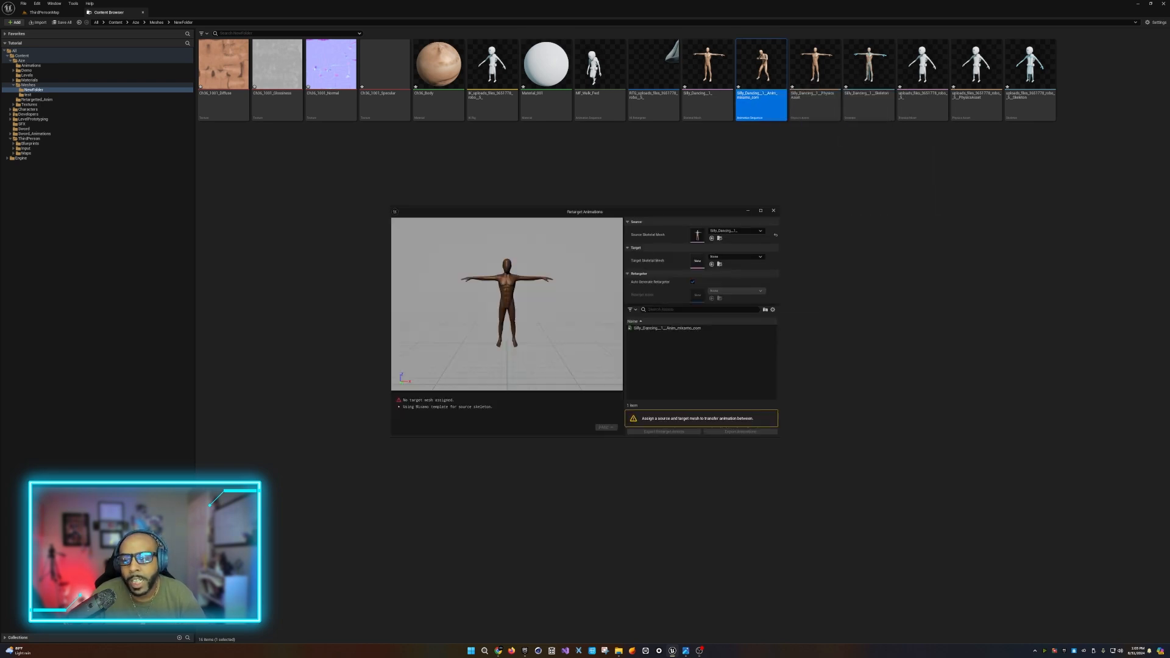
pyautogui.click(736, 256)
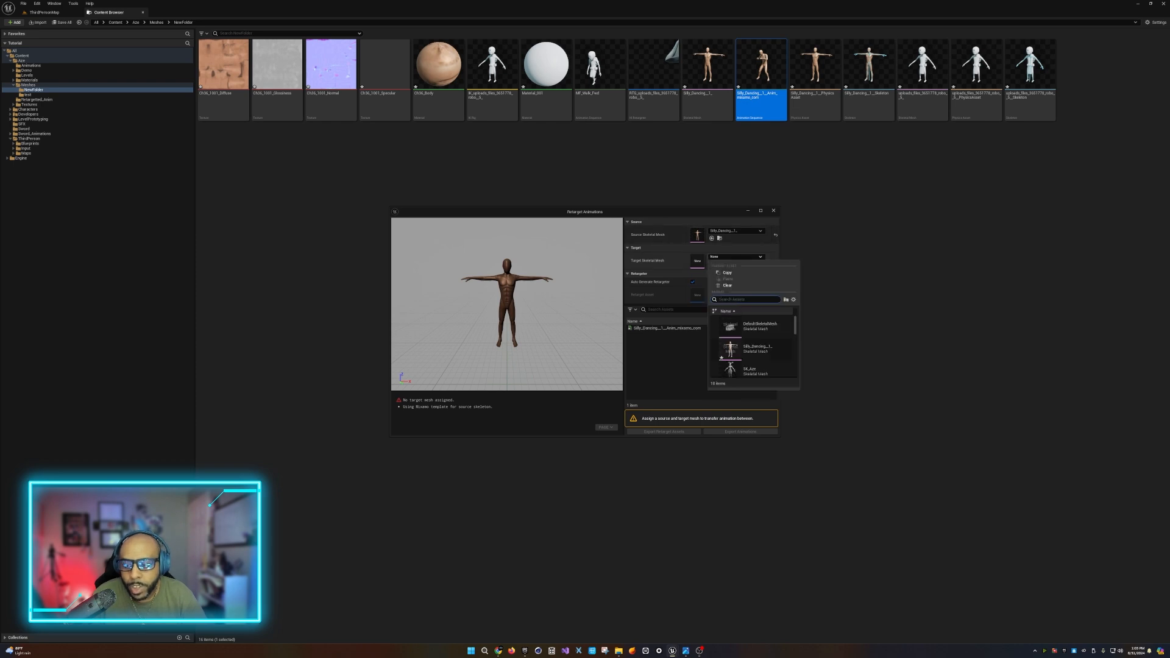
pyautogui.scroll(-4, 753, 344)
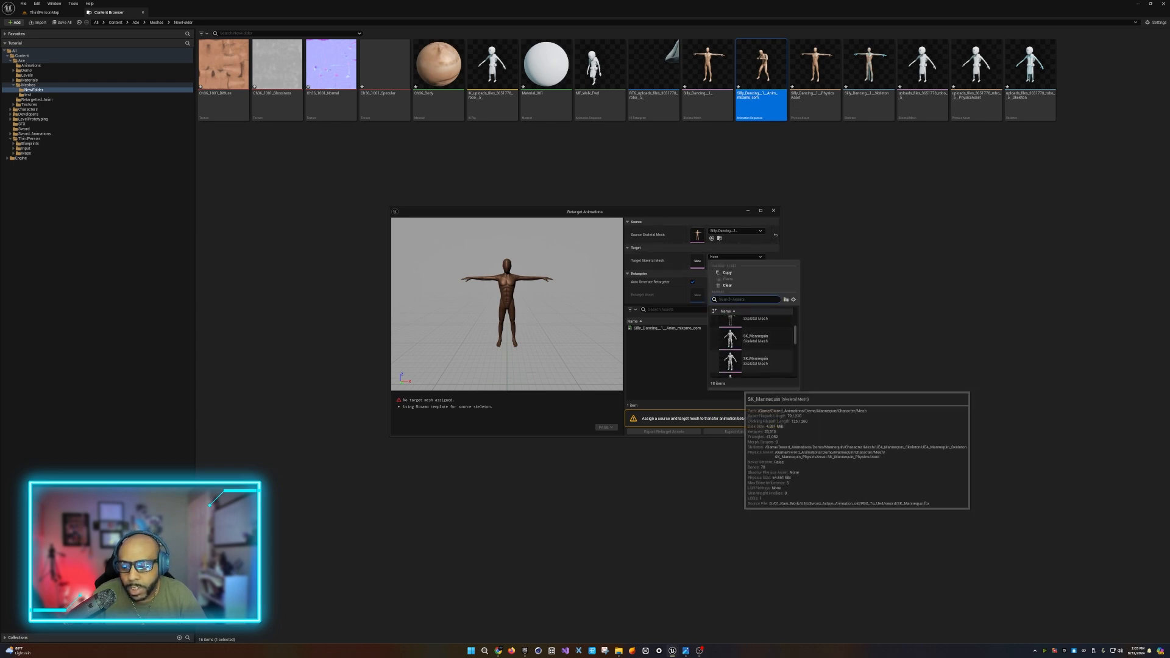
pyautogui.scroll(5, 752, 344)
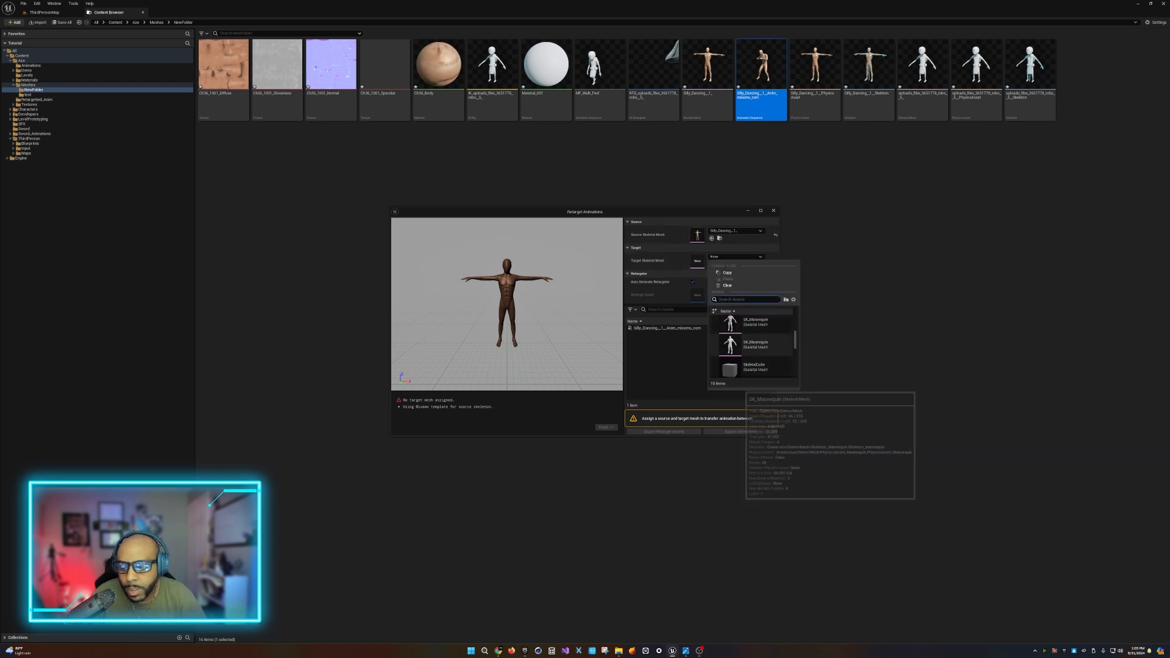
pyautogui.scroll(-4, 753, 344)
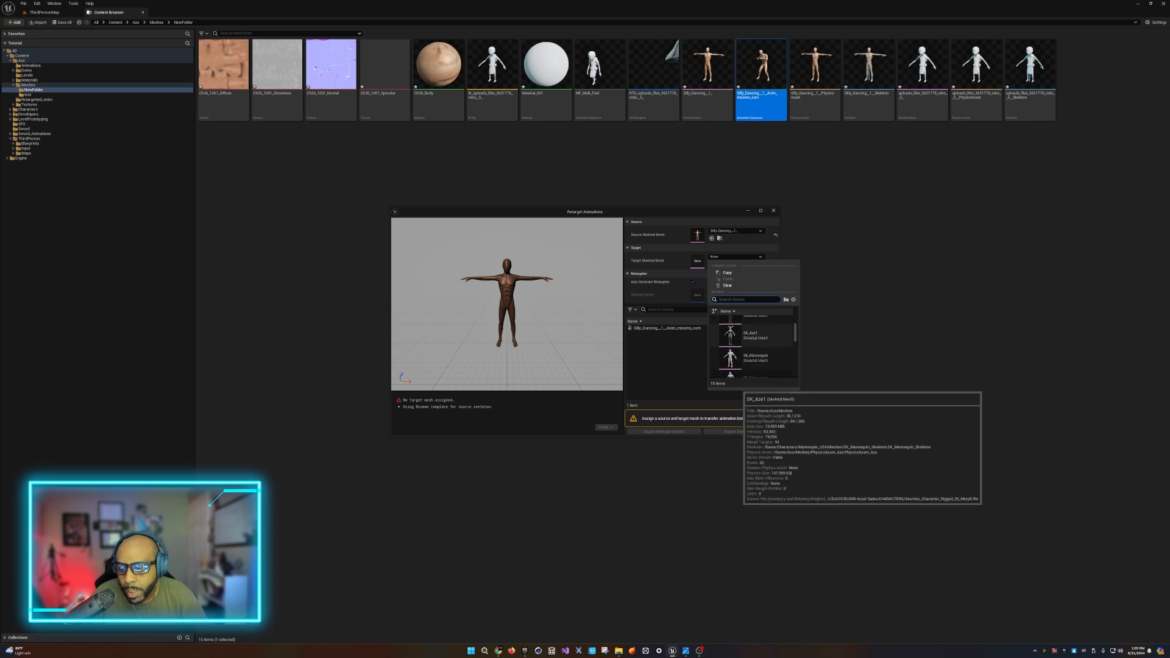
pyautogui.scroll(-3, 752, 344)
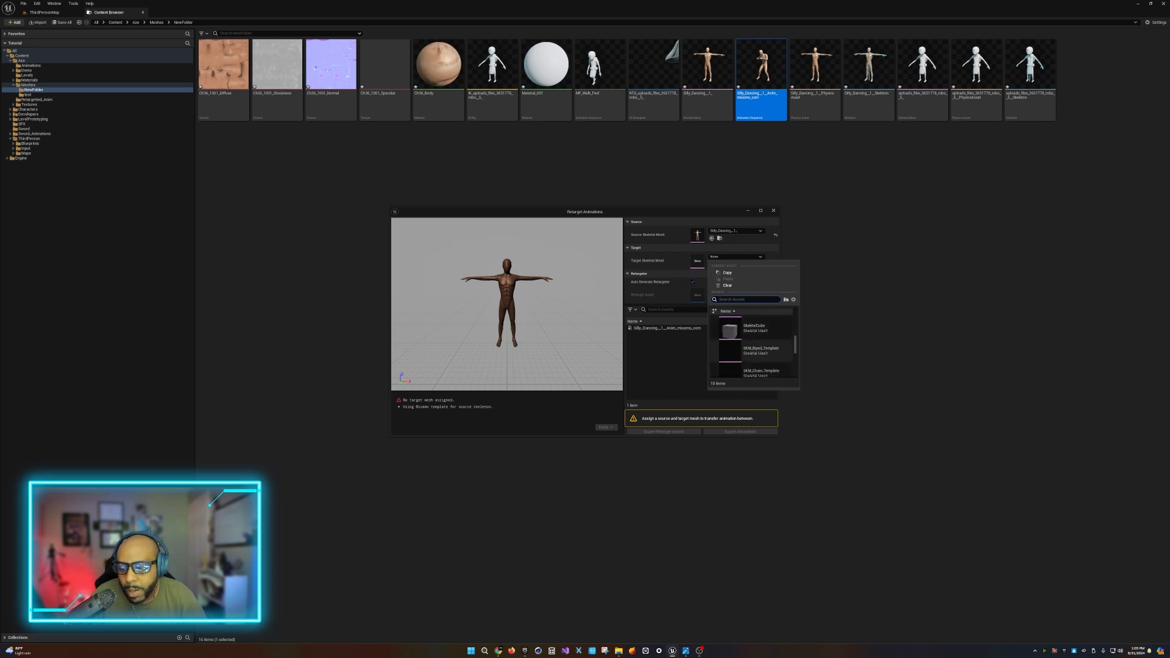
pyautogui.click(756, 367)
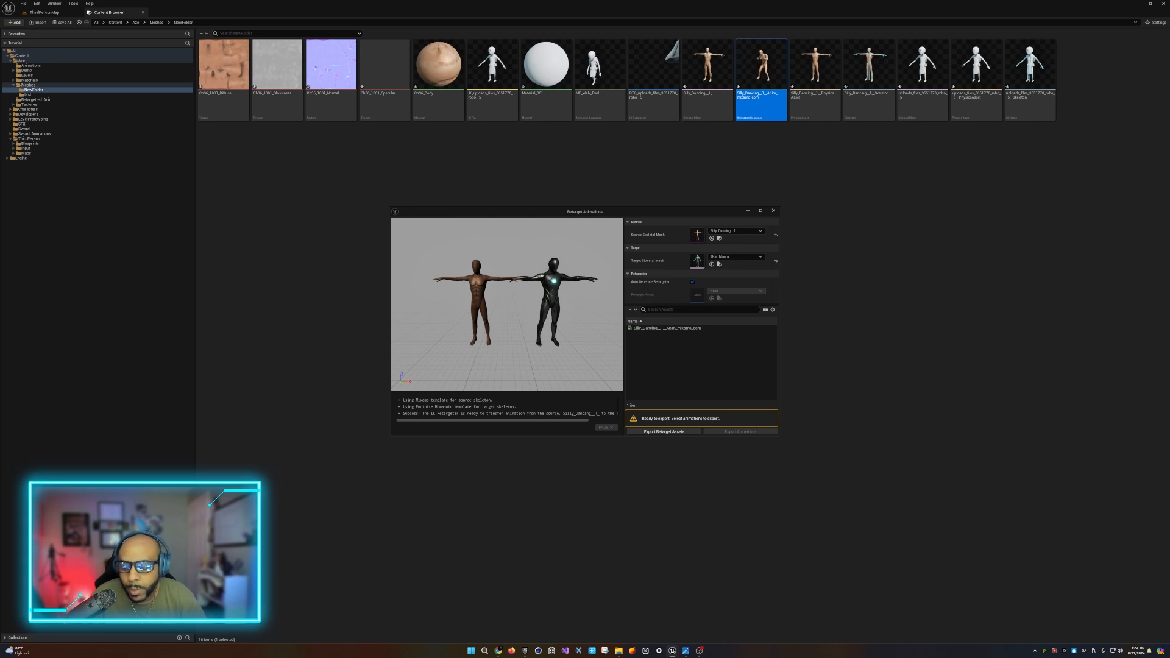
# Step: Export the retargeted Silly Dancing animation into the Meshes/NewFolder folder
pyautogui.click(653, 328)
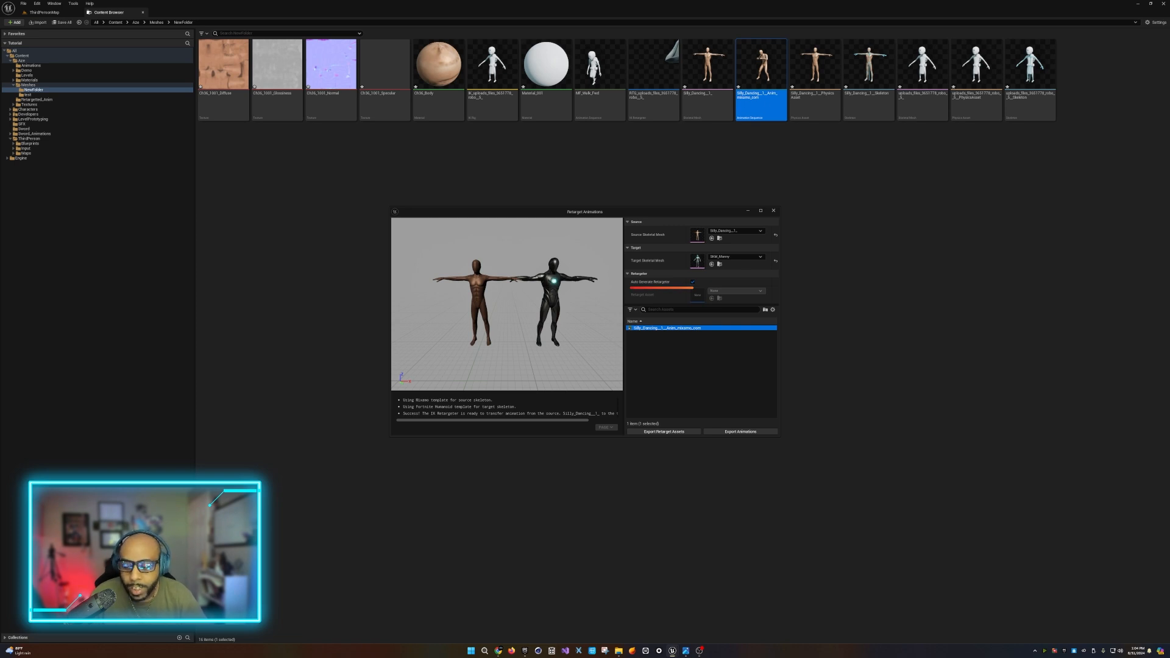
pyautogui.click(741, 432)
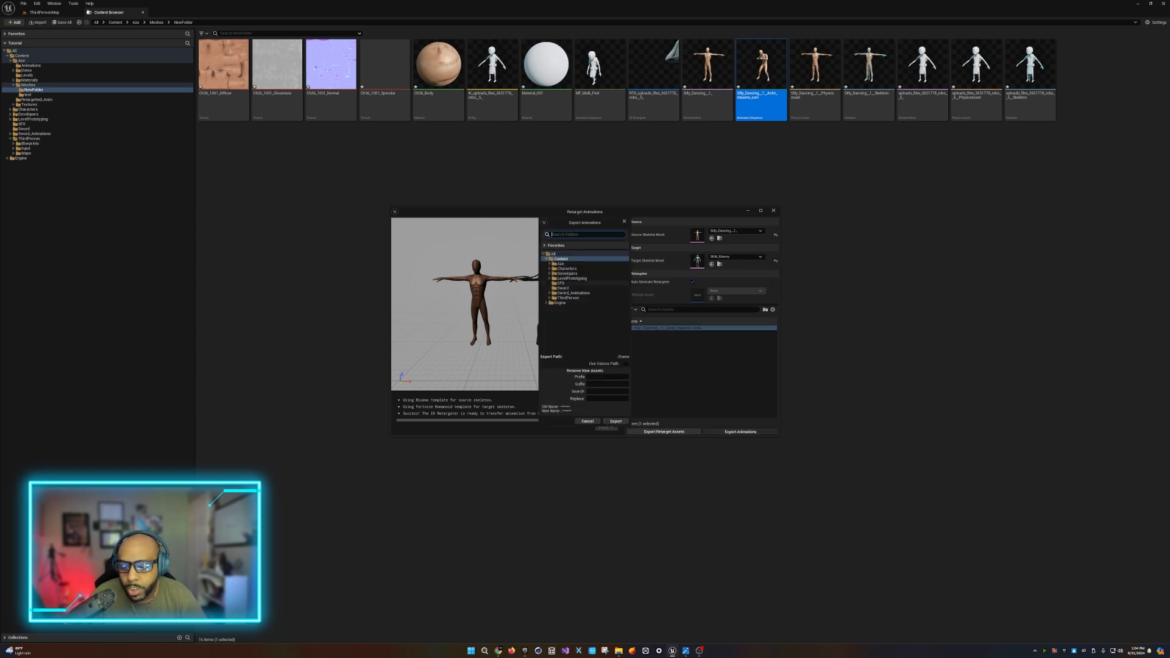
pyautogui.click(549, 264)
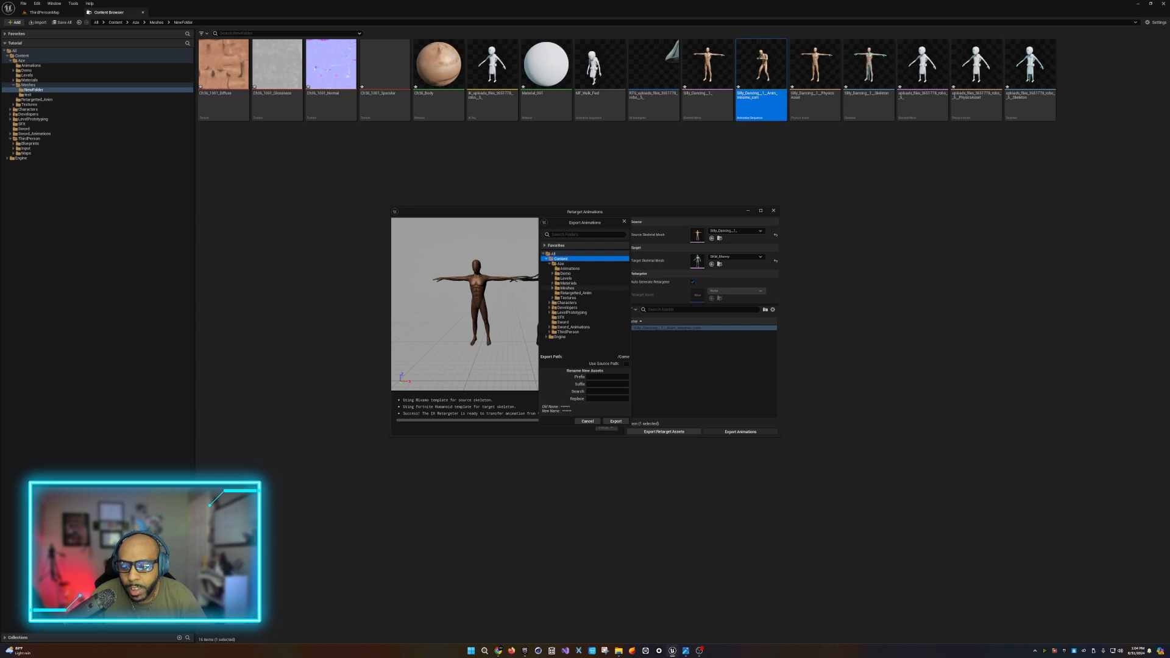
pyautogui.click(552, 288)
pyautogui.click(573, 293)
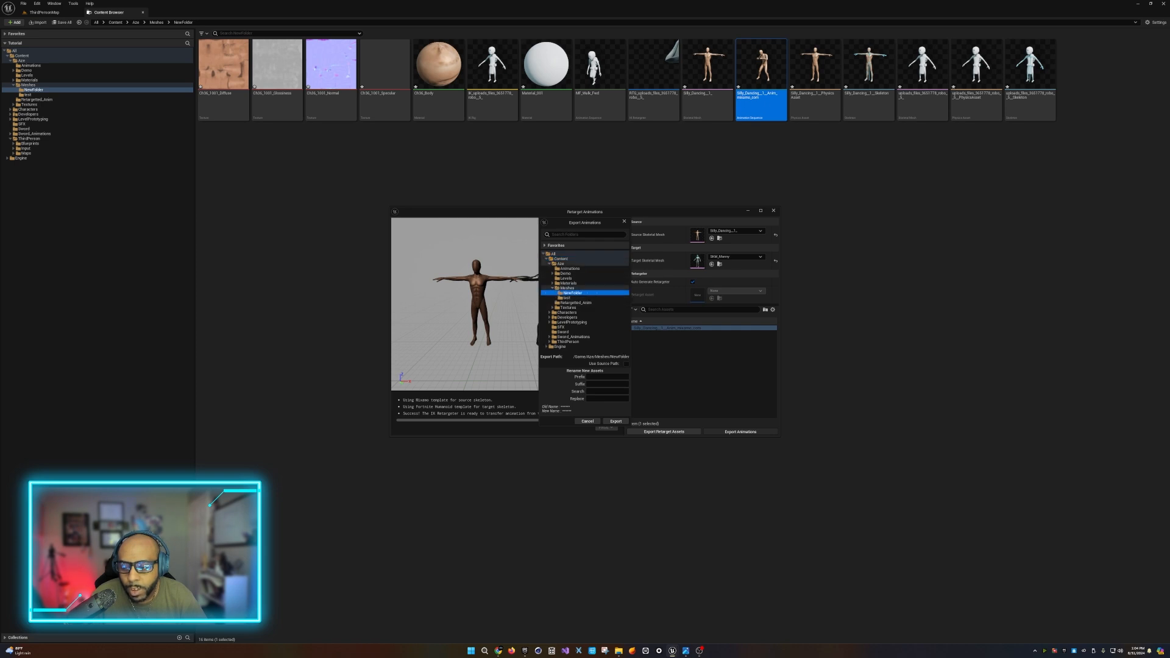
pyautogui.click(616, 421)
pyautogui.click(639, 352)
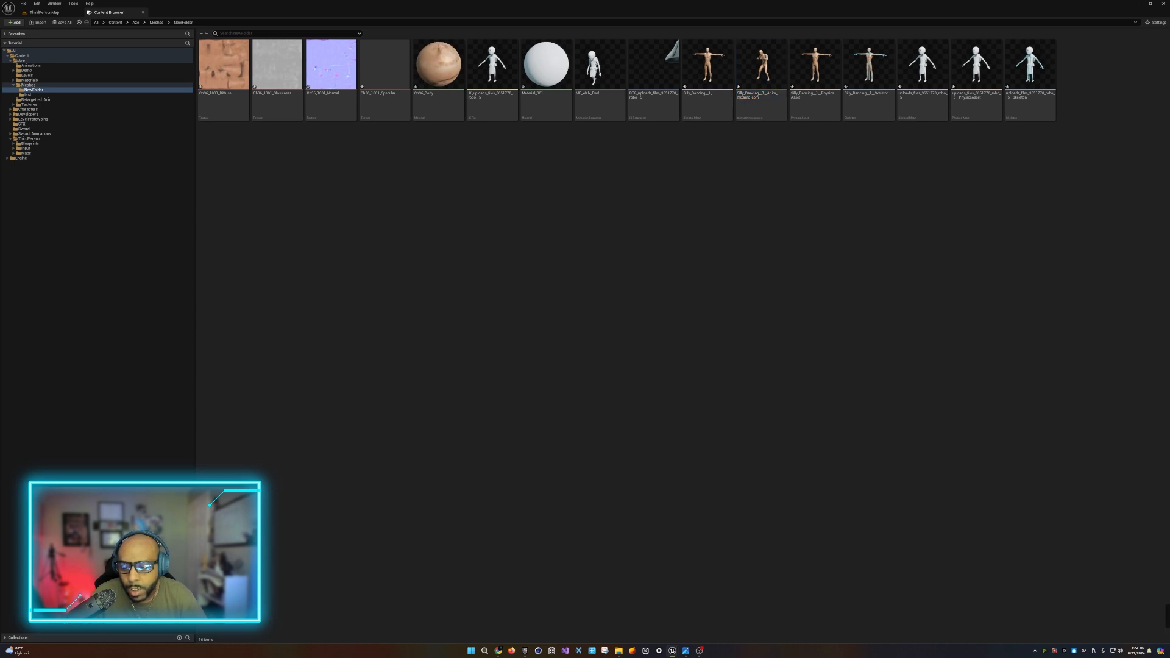
# Step: Preview the exported Silly Dancing animation on the Manny mannequin, and close its editor
pyautogui.doubleClick(1084, 61)
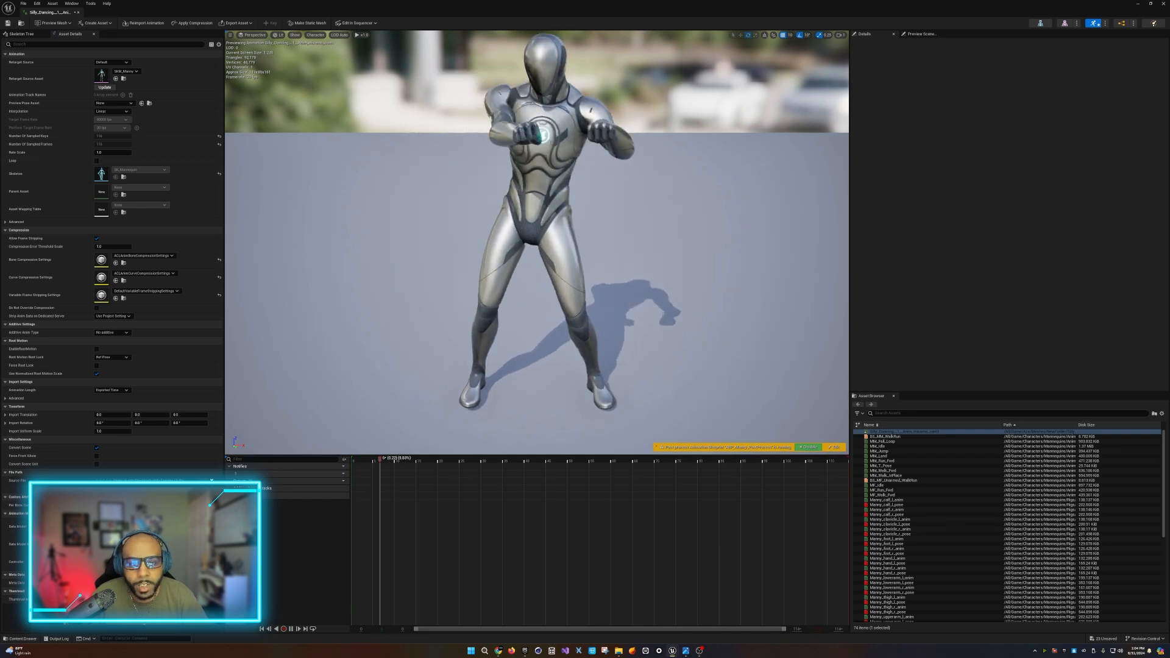
pyautogui.click(78, 12)
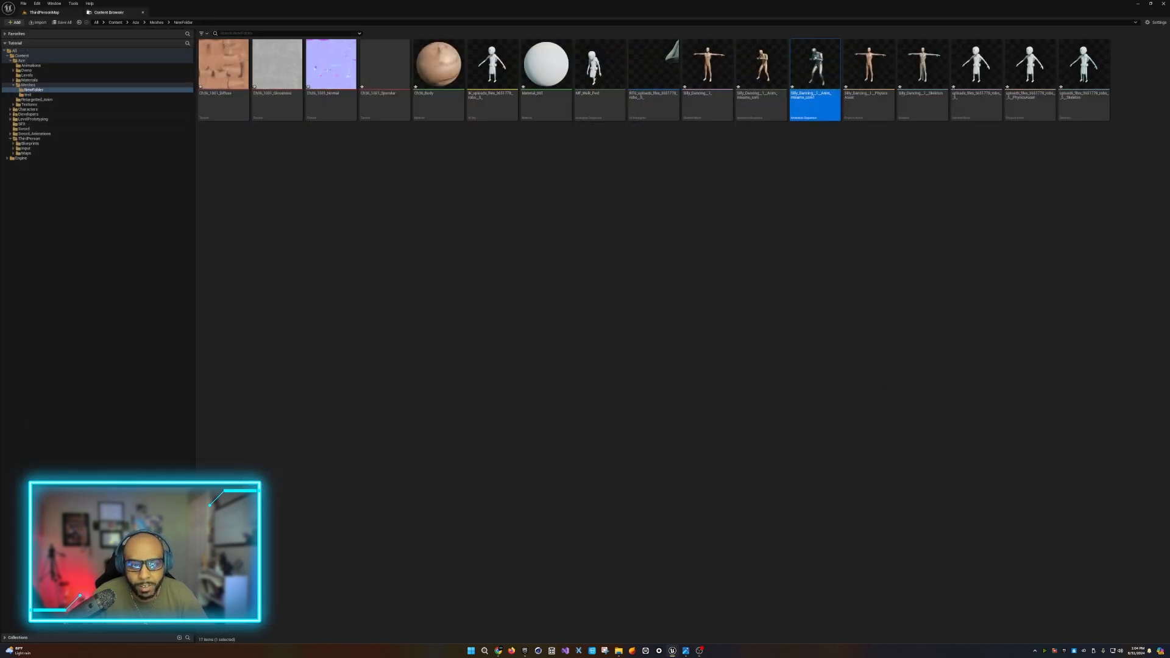
# Step: Return to ThirdPersonMap and open the BP_ThirdPersonCharacter blueprint from the ThirdPerson/Blueprints folder
pyautogui.click(44, 12)
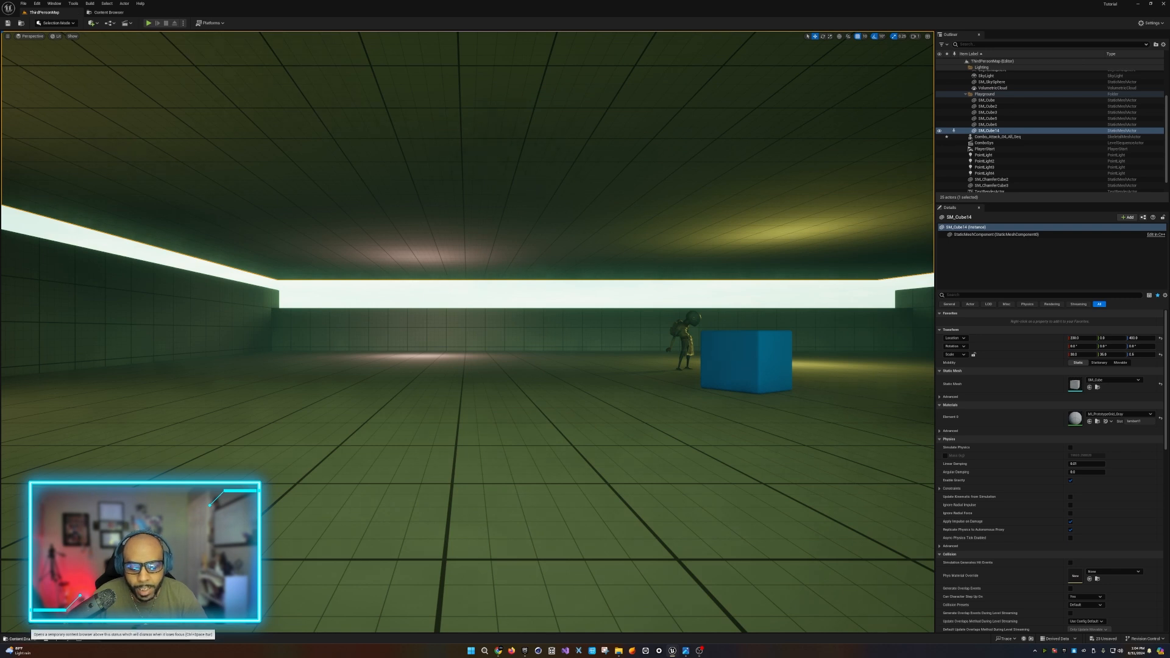
pyautogui.click(21, 639)
pyautogui.click(33, 319)
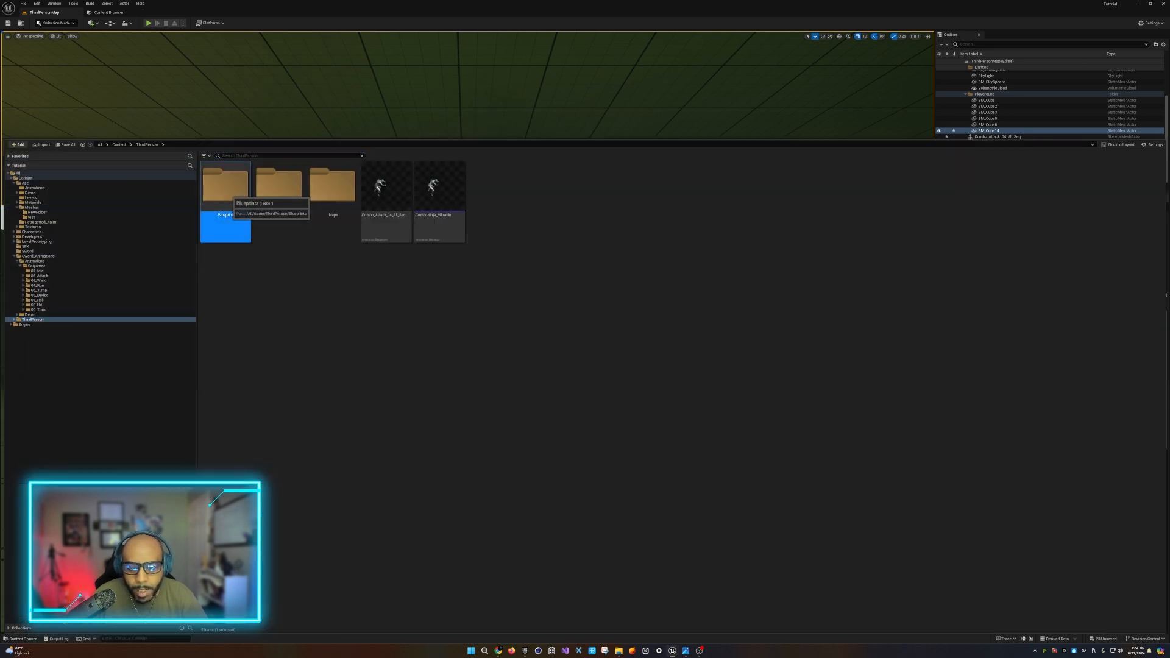
pyautogui.doubleClick(226, 186)
pyautogui.click(332, 189)
pyautogui.doubleClick(332, 189)
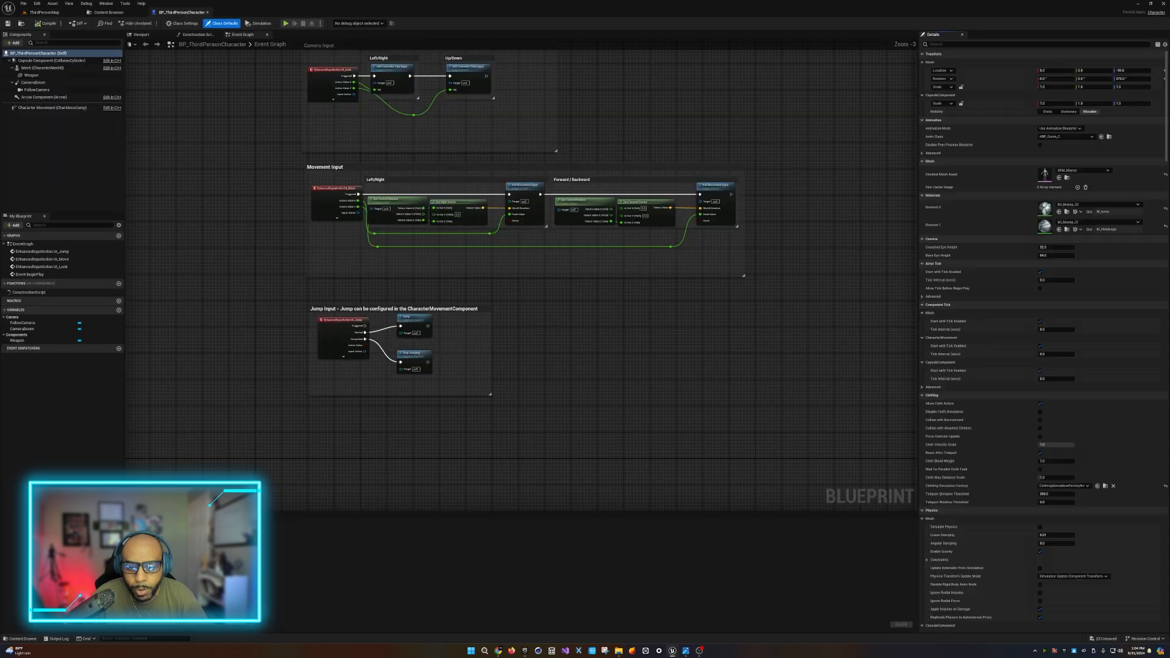
# Step: Add the Emote input action event to the event graph, below the Jump Input section
pyautogui.click(43, 68)
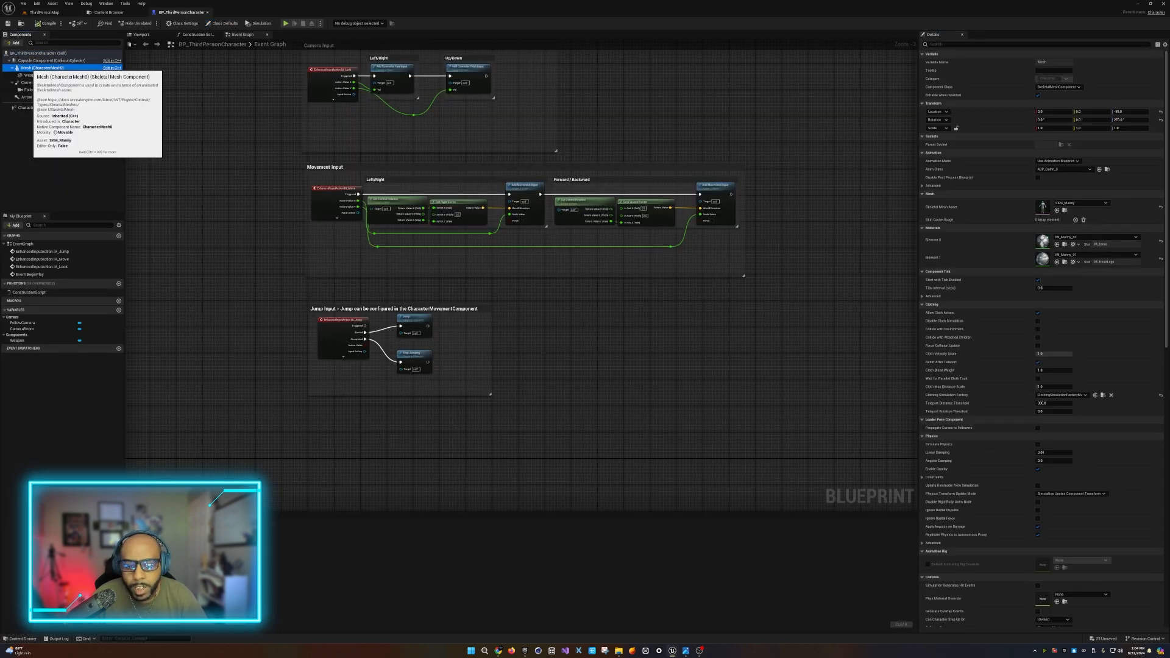
pyautogui.click(24, 244)
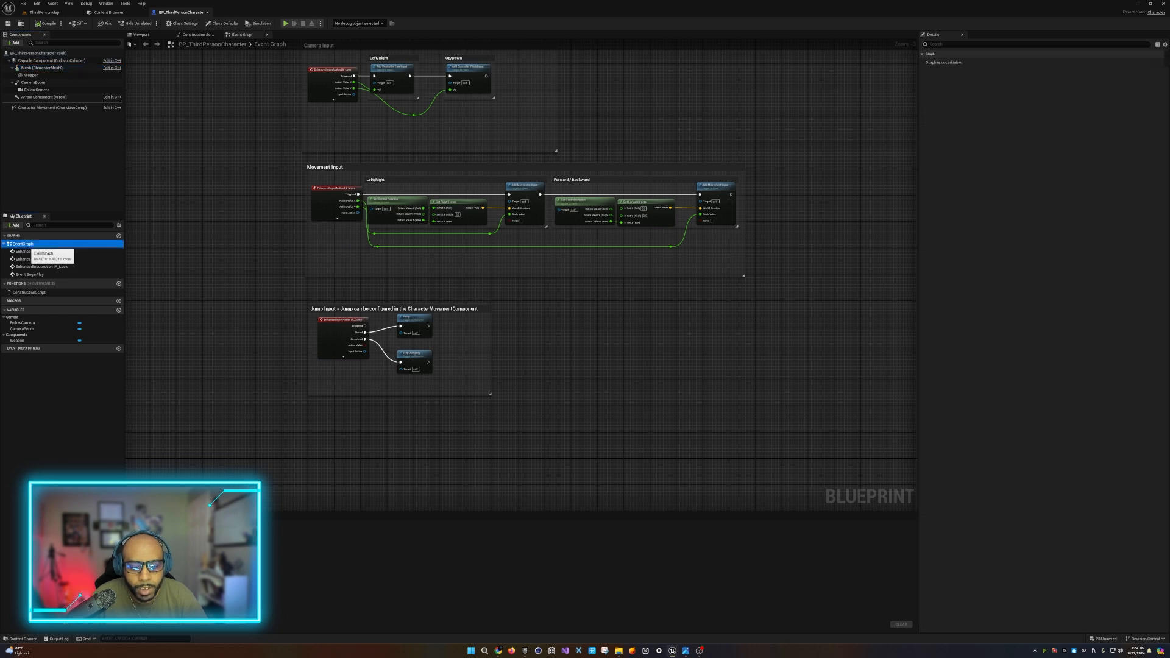
pyautogui.moveTo(524, 341); pyautogui.dragTo(494, 204, button='right')
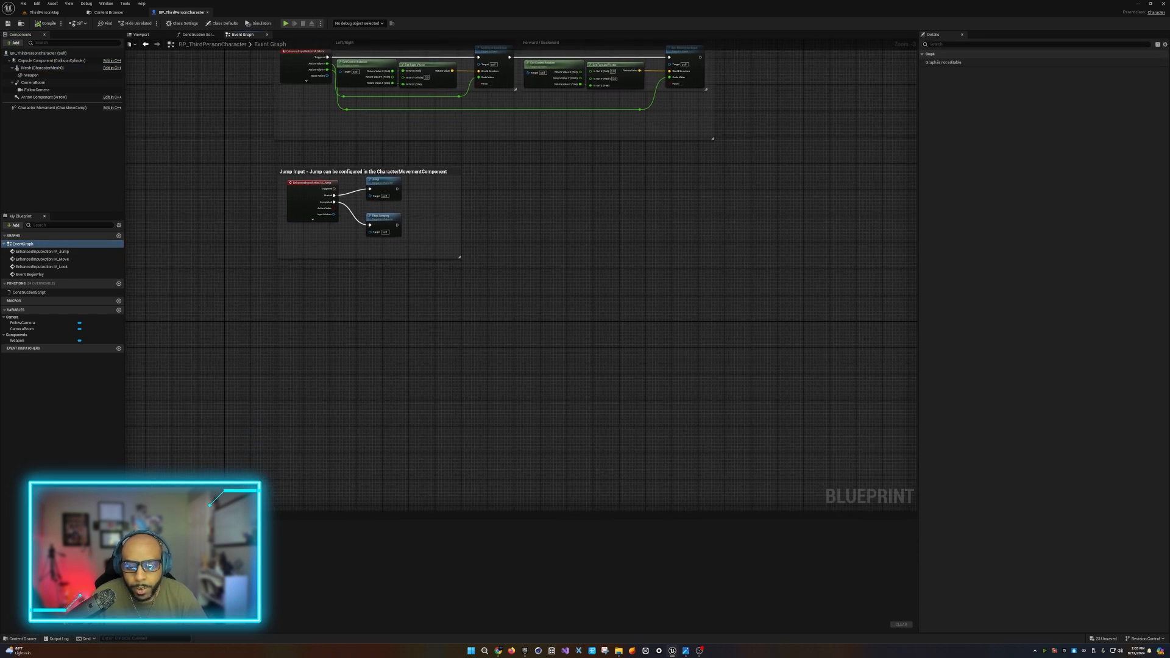
pyautogui.rightClick(302, 287)
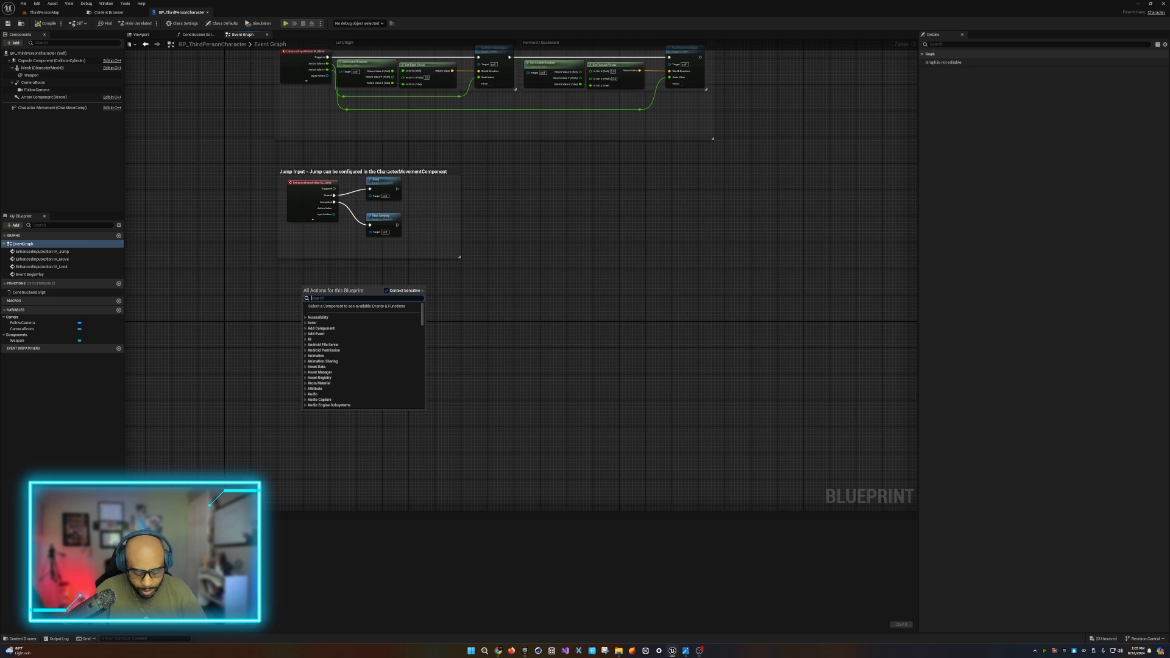
pyautogui.write('aim')
pyautogui.press('BackSpace')
pyautogui.press('BackSpace')
pyautogui.press('BackSpace')
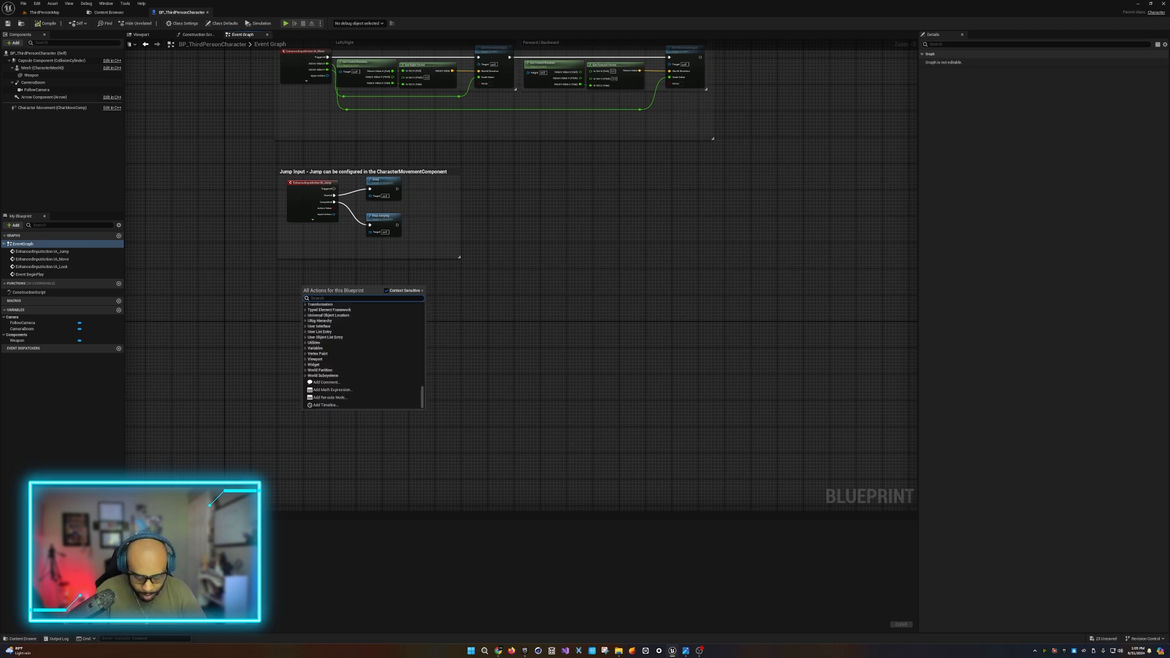
pyautogui.write('input emo')
pyautogui.press('Return')
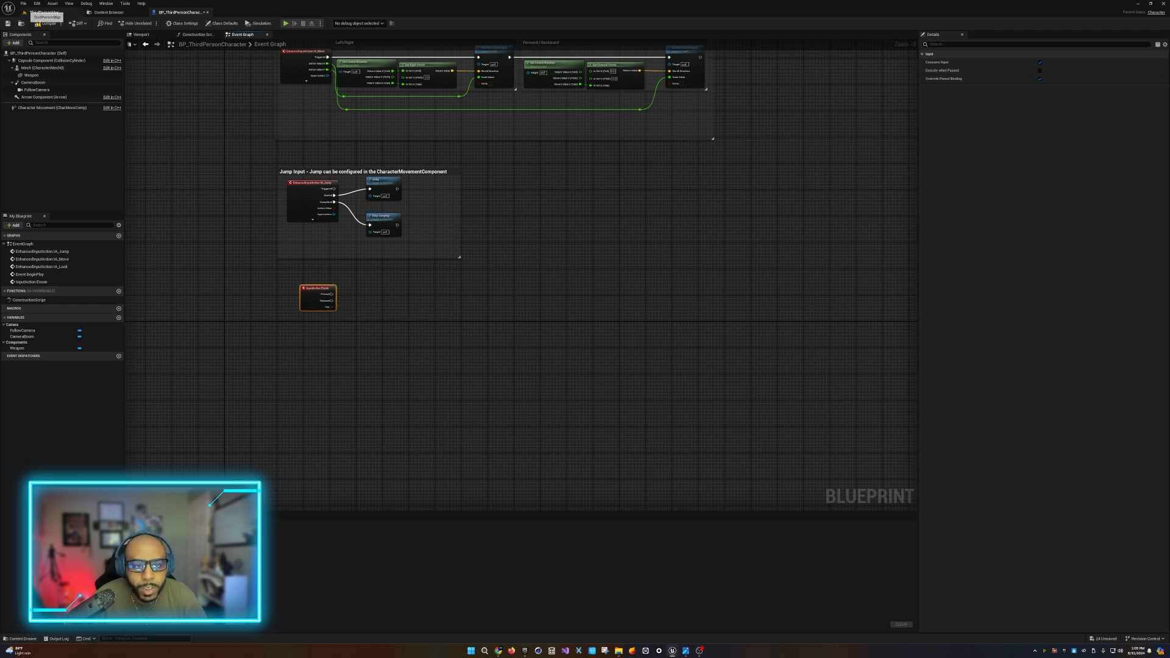
# Step: Open the Input section of the project settings and name the first action mapping Emote
pyautogui.click(43, 12)
pyautogui.click(37, 3)
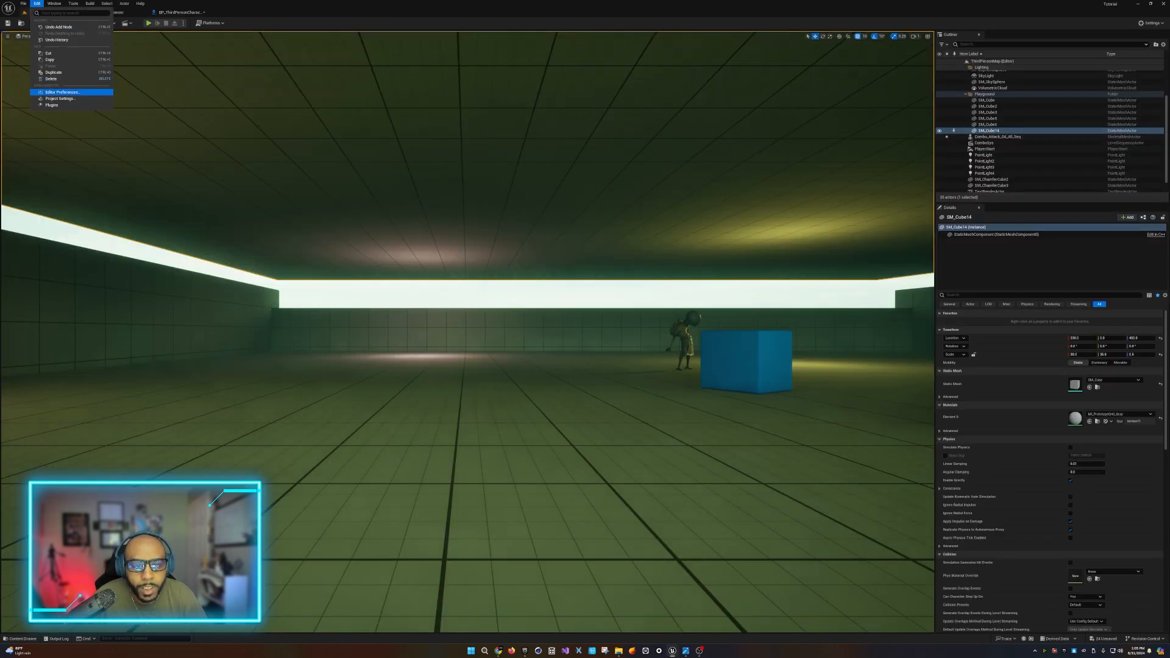
pyautogui.click(64, 106)
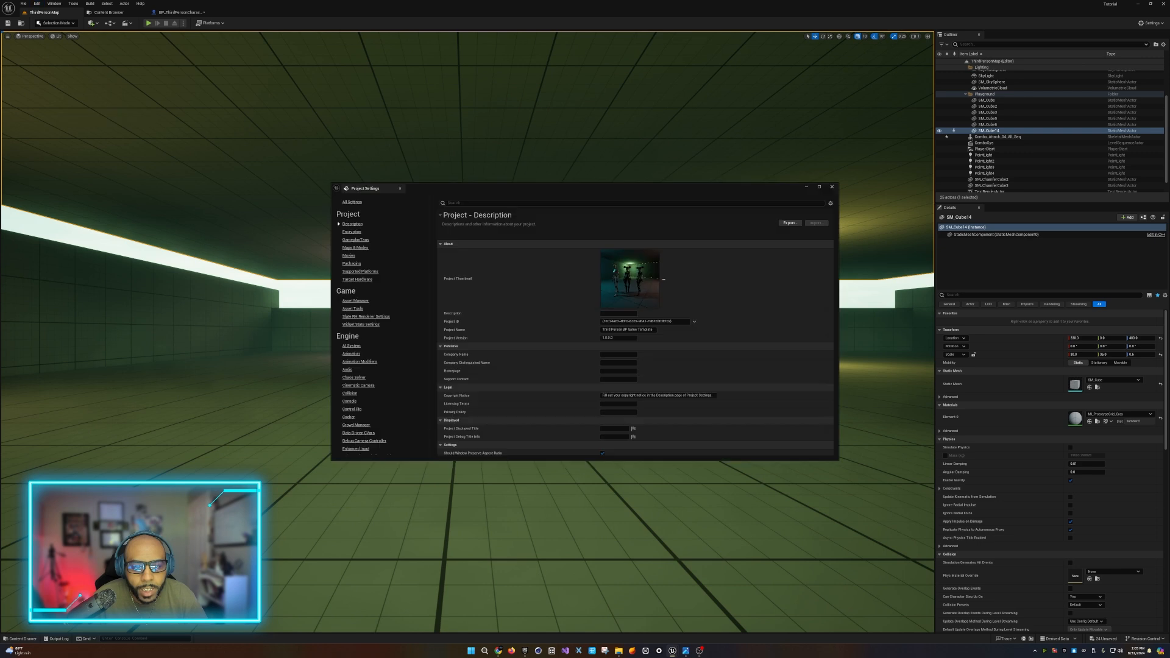
pyautogui.scroll(-3, 378, 329)
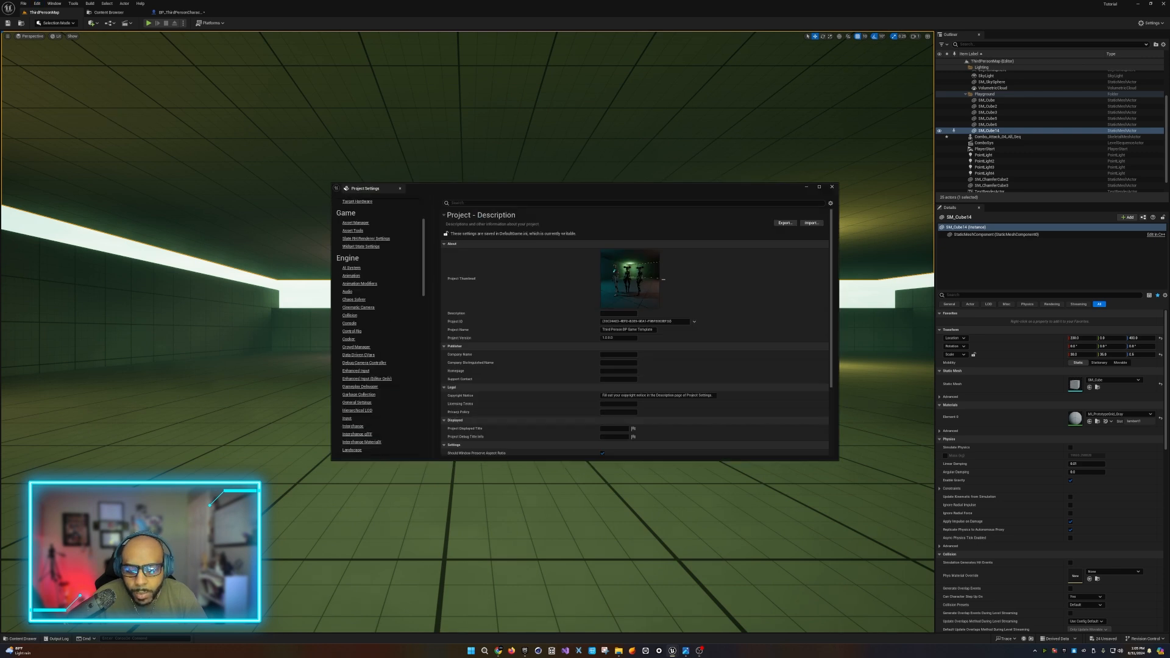
pyautogui.click(347, 419)
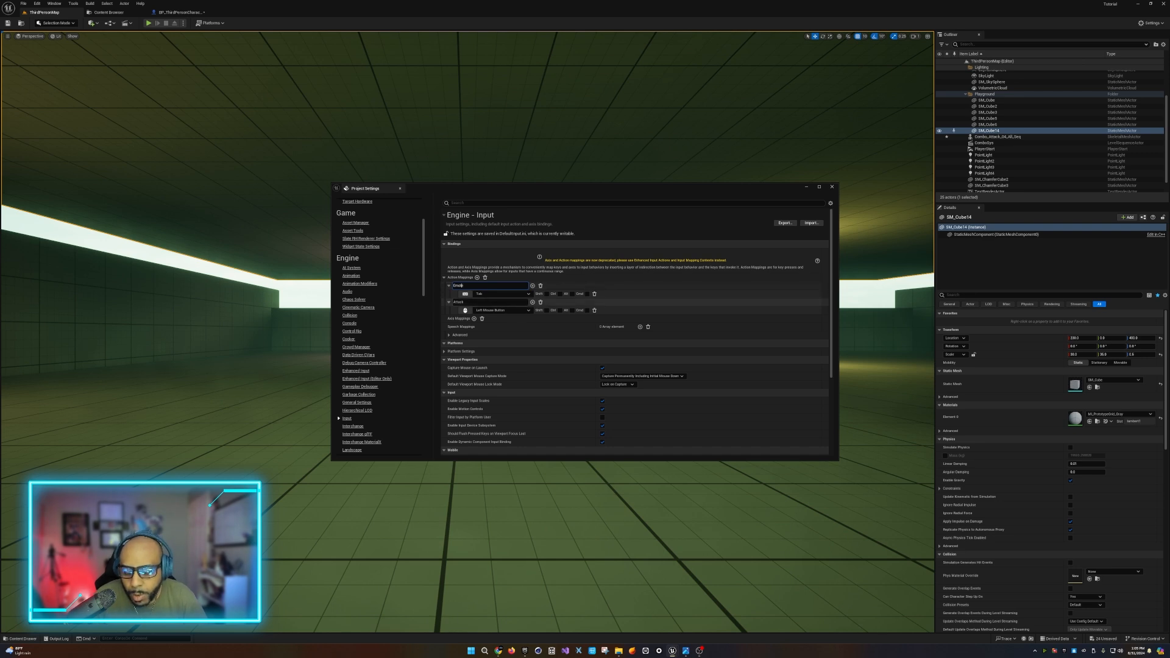
pyautogui.click(831, 186)
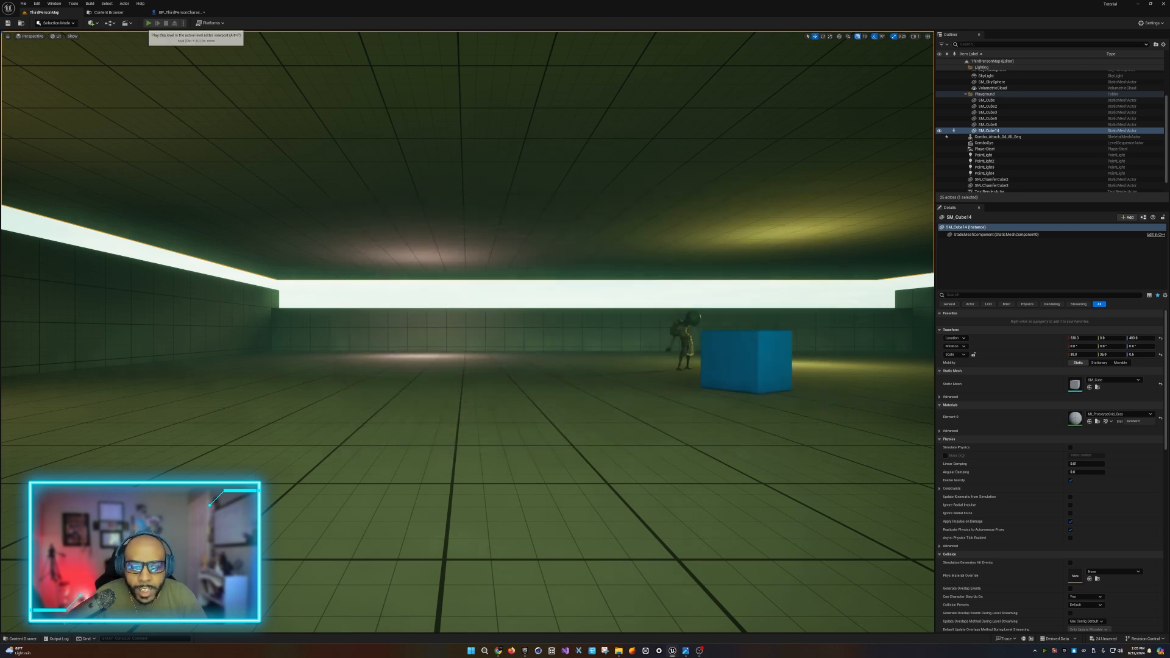
# Step: Play-test the third-person level with the mannequin, and end the play session
pyautogui.click(148, 23)
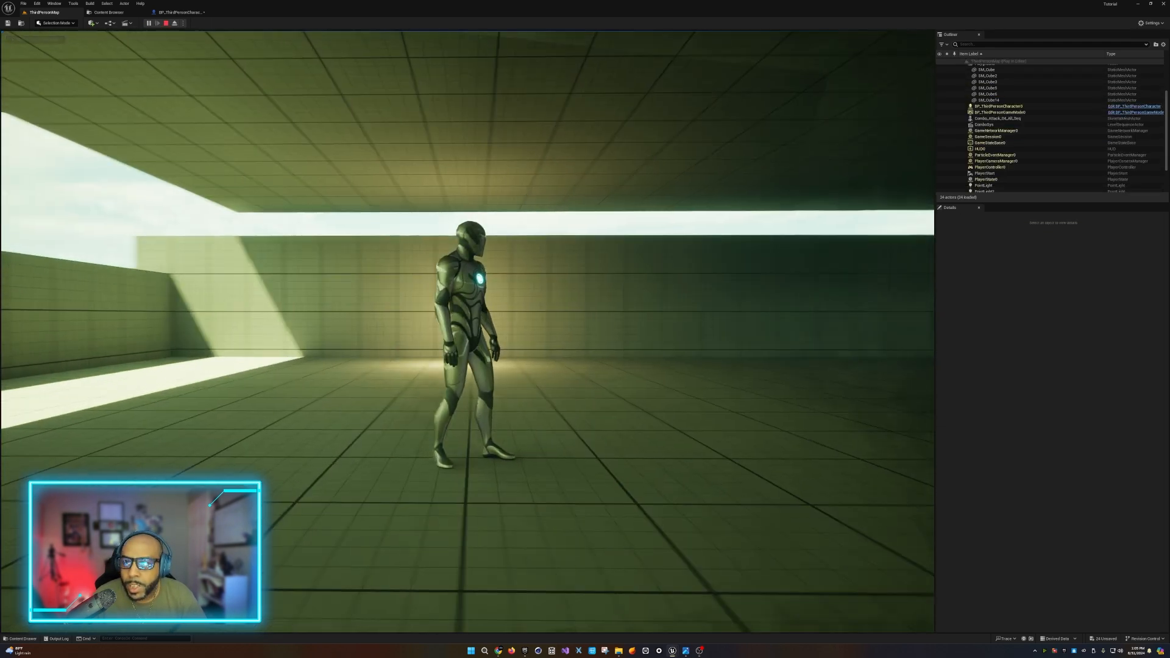
pyautogui.press('Escape')
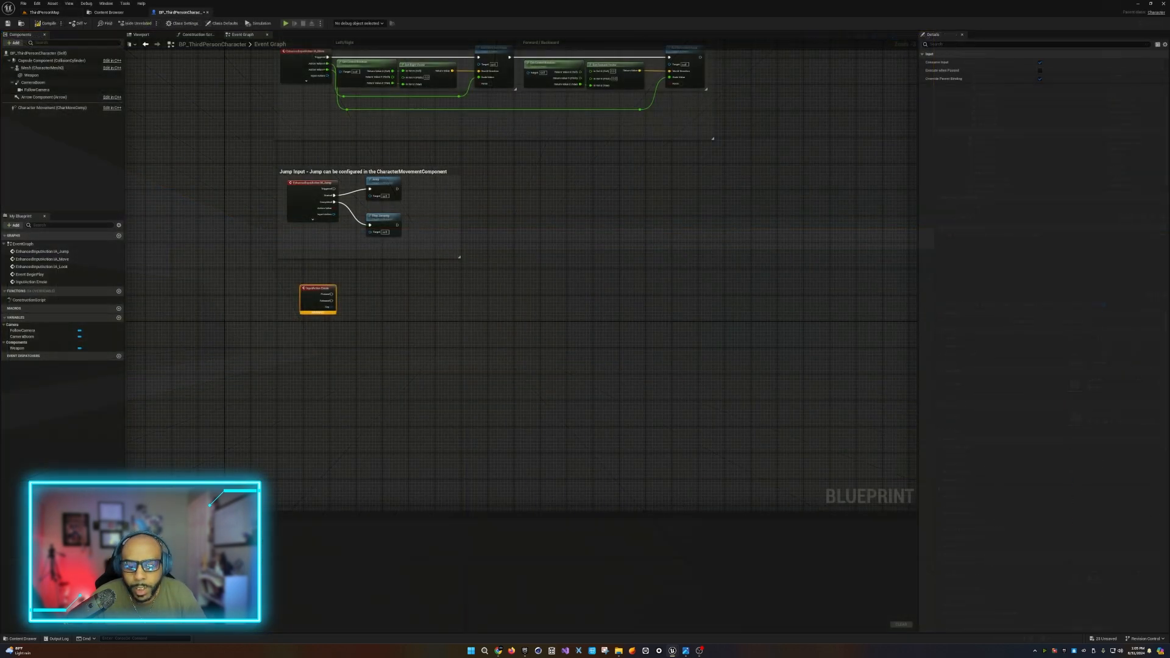
# Step: Replace the outdated Emote event node in the character's event graph with a fresh Emote input action event
pyautogui.scroll(3, 264, 304)
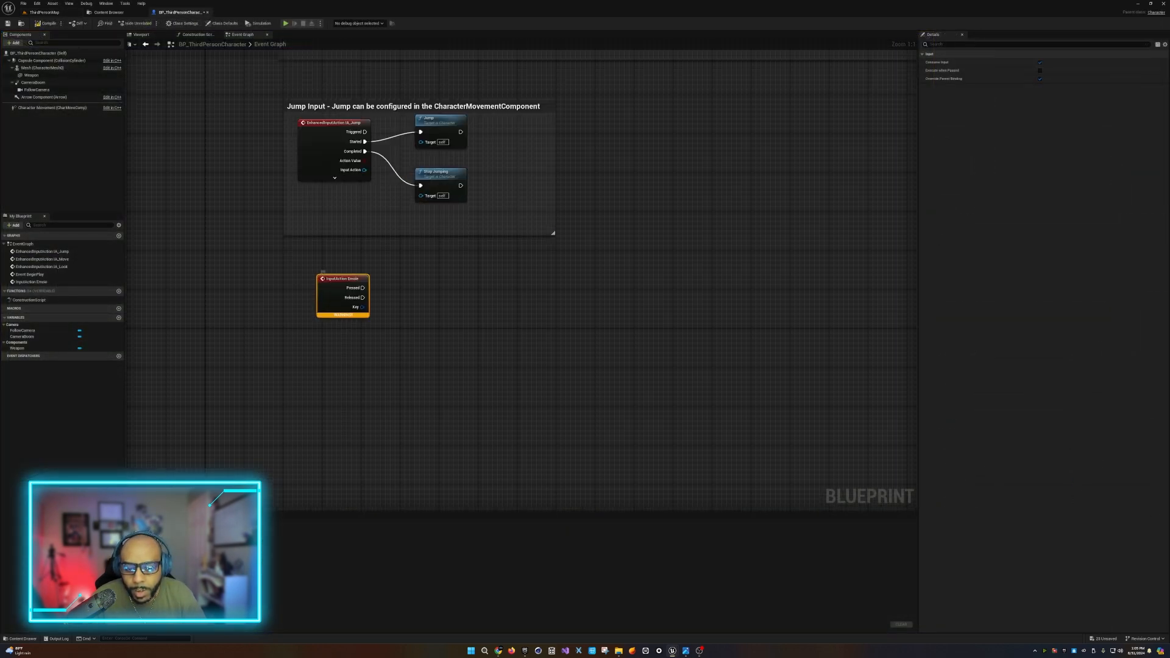
pyautogui.press('Delete')
pyautogui.rightClick(337, 309)
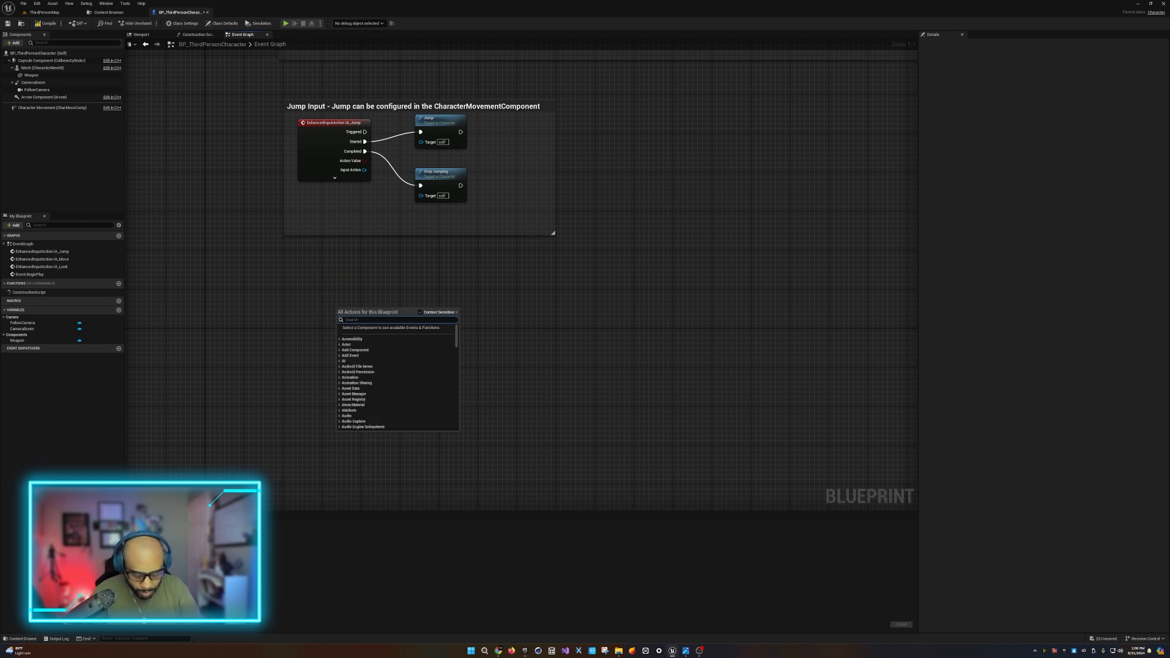
pyautogui.write('emote')
pyautogui.press('Return')
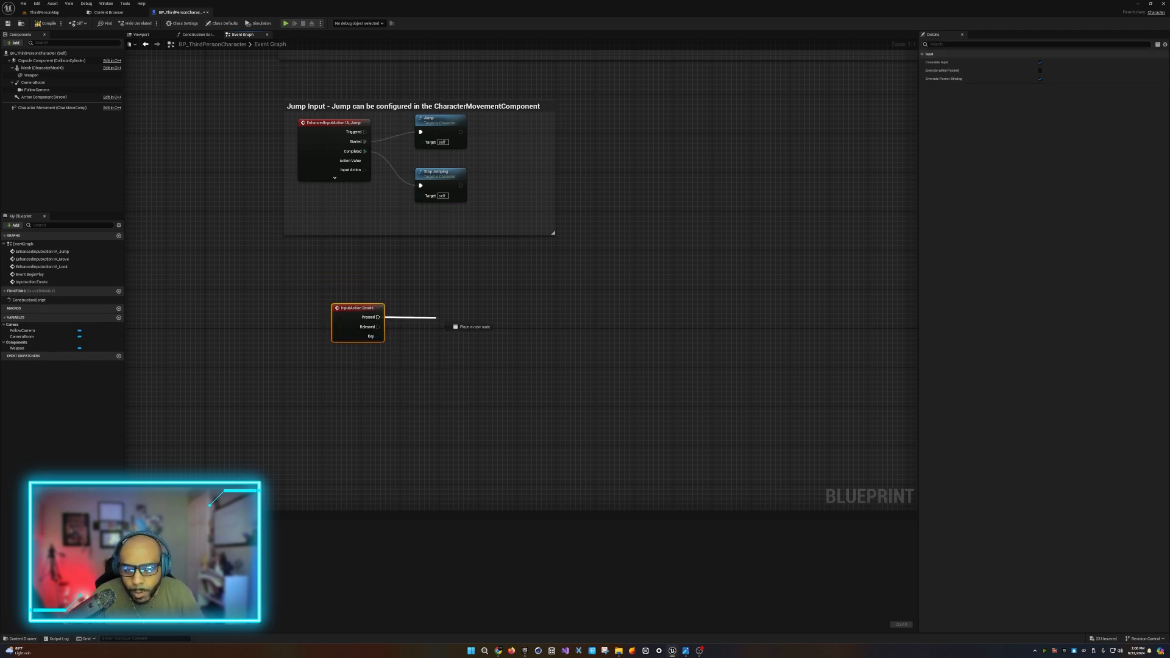
# Step: Wire the Emote event's Pressed output to a Set Movement Mode node with the new movement mode None
pyautogui.click(481, 342)
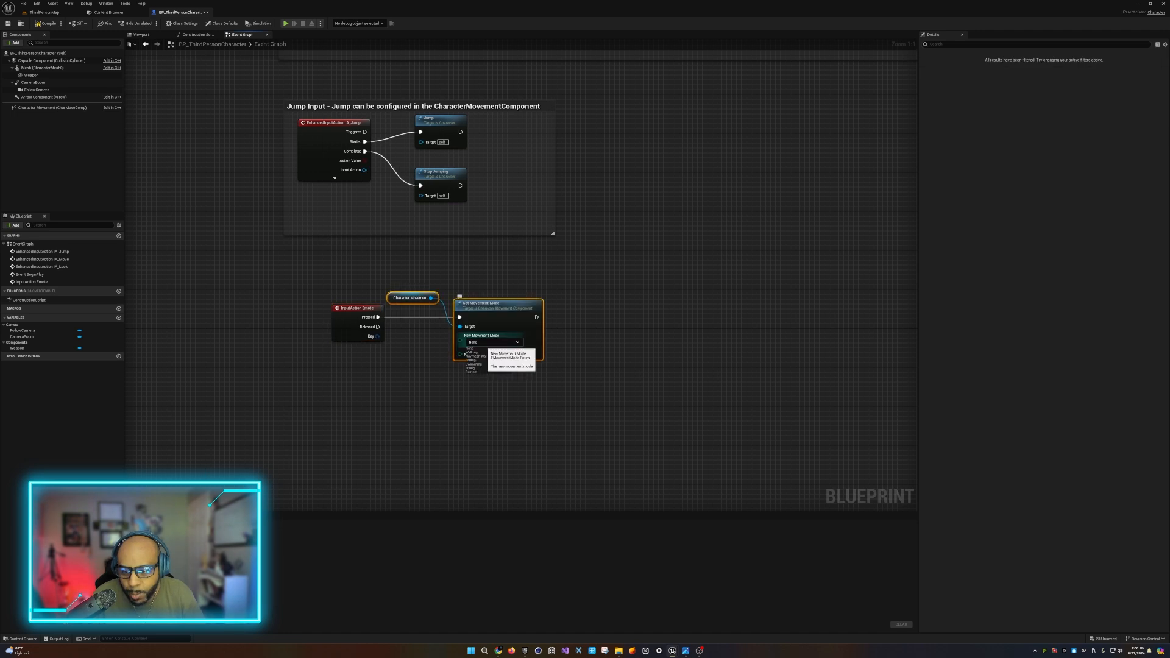
pyautogui.click(469, 348)
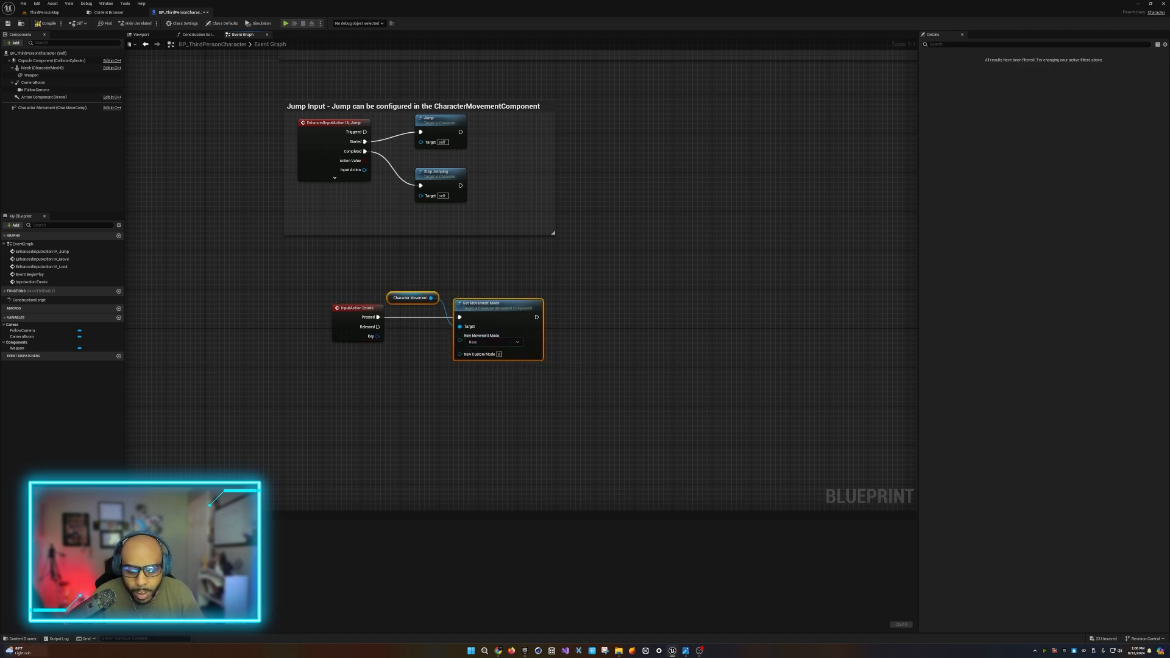
# Step: Create an animation montage from the retargeted Silly Dancing sequence in Meshes/NewFolder, keeping the suggested name
pyautogui.click(21, 639)
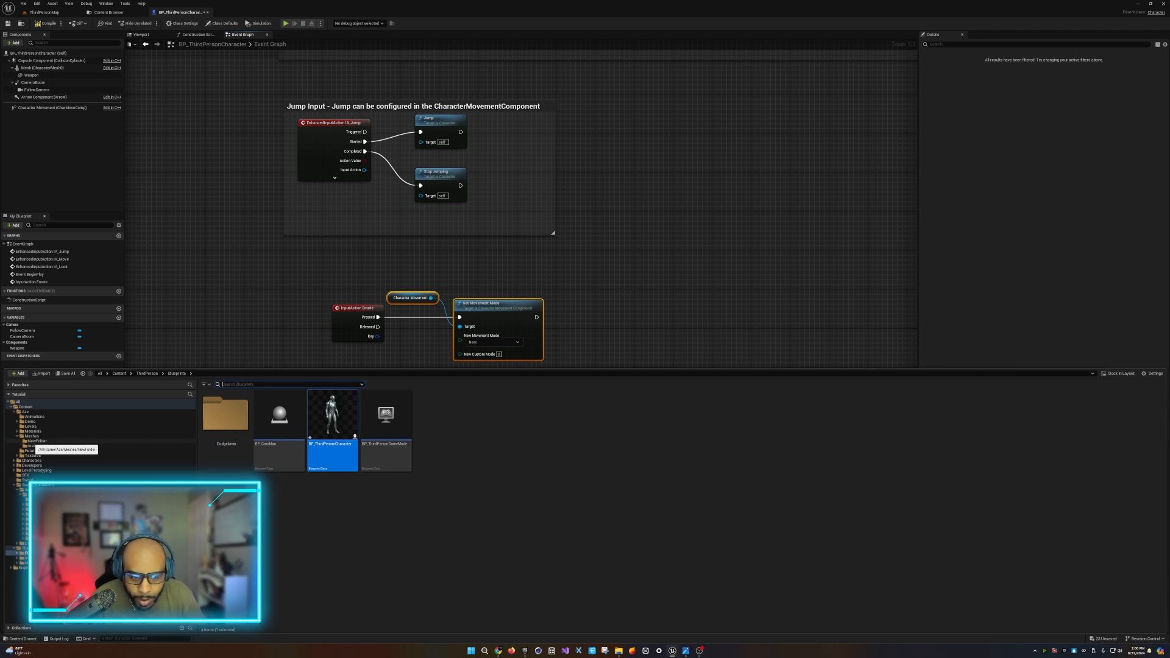
pyautogui.click(36, 441)
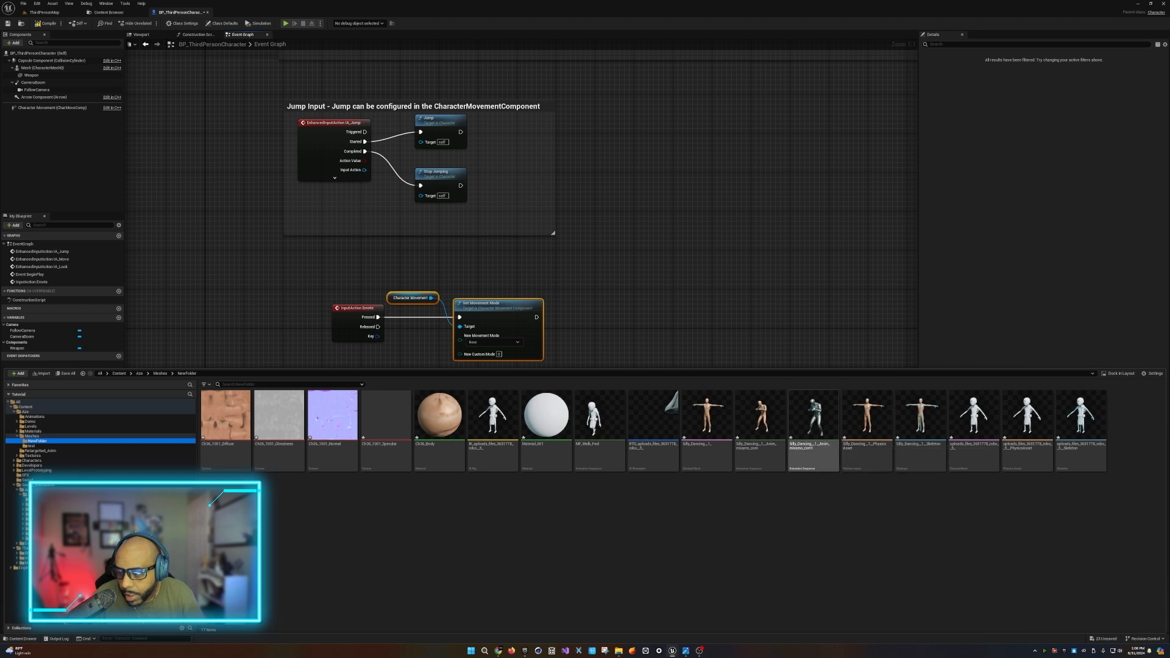
pyautogui.click(804, 427)
pyautogui.rightClick(804, 427)
pyautogui.moveTo(823, 252)
pyautogui.click(976, 260)
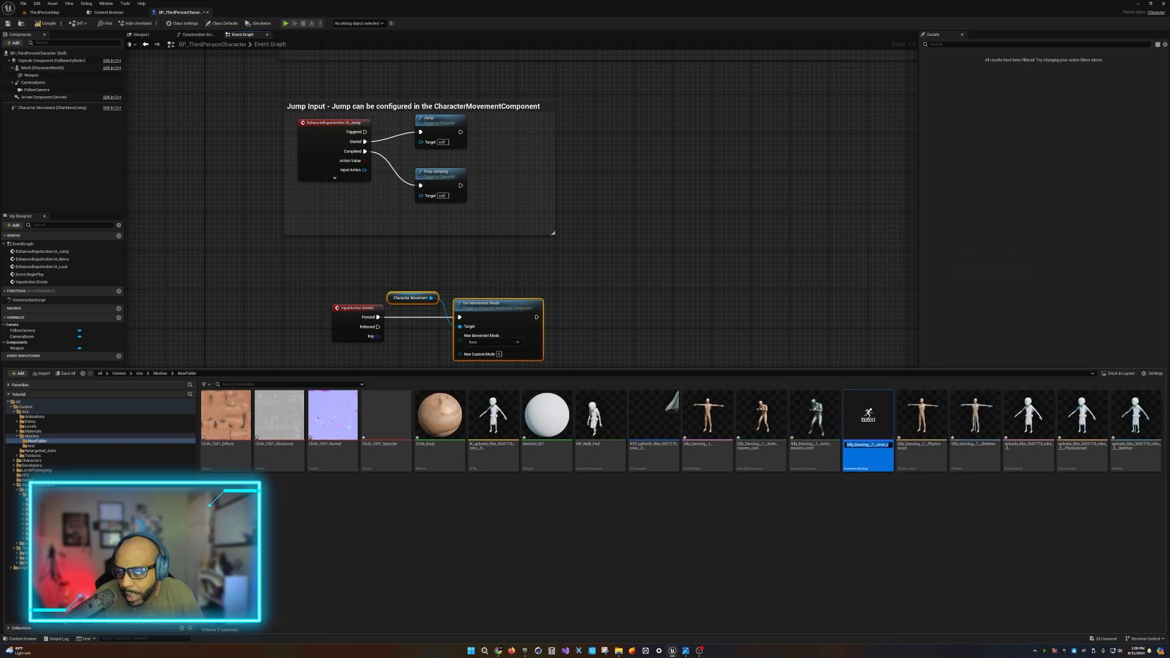
pyautogui.press('Return')
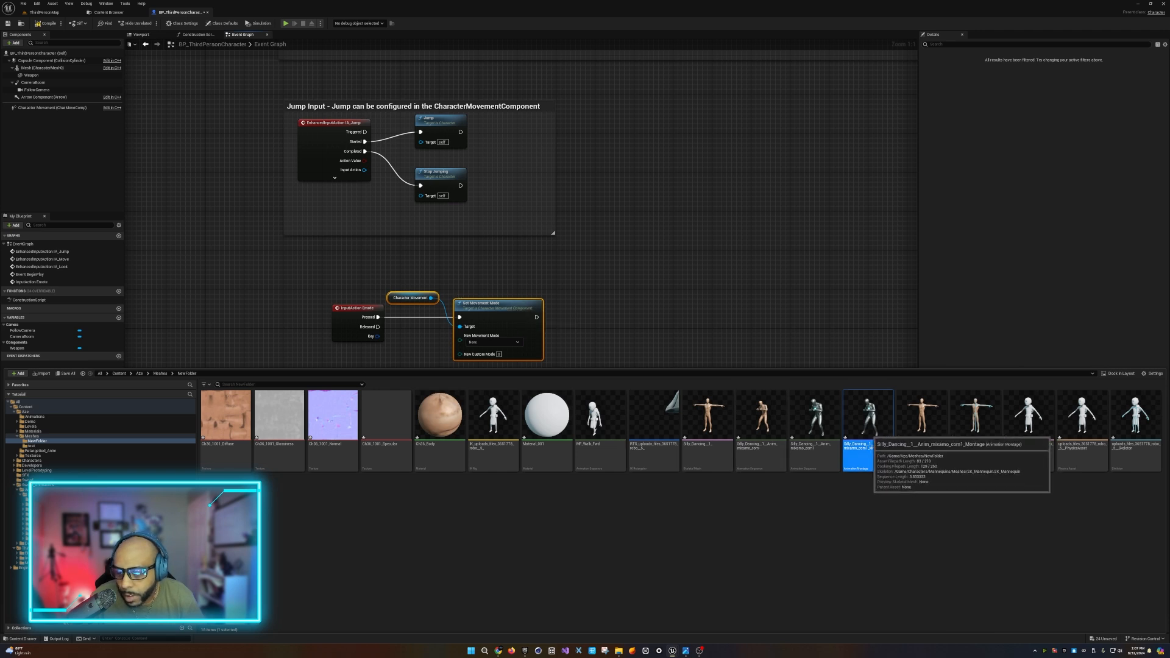
# Step: Add a Play Anim Montage node after Set Movement Mode, assign the Silly Dancing montage, and align the node
pyautogui.moveTo(535, 317); pyautogui.dragTo(600, 314)
pyautogui.write('play mon')
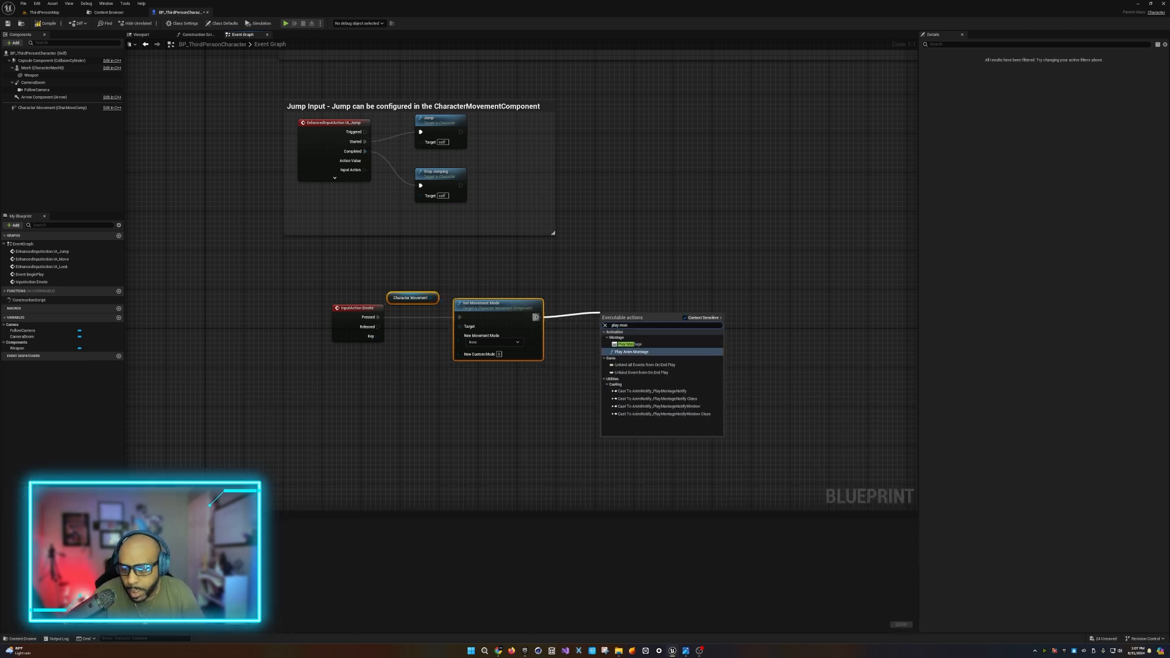
pyautogui.click(631, 352)
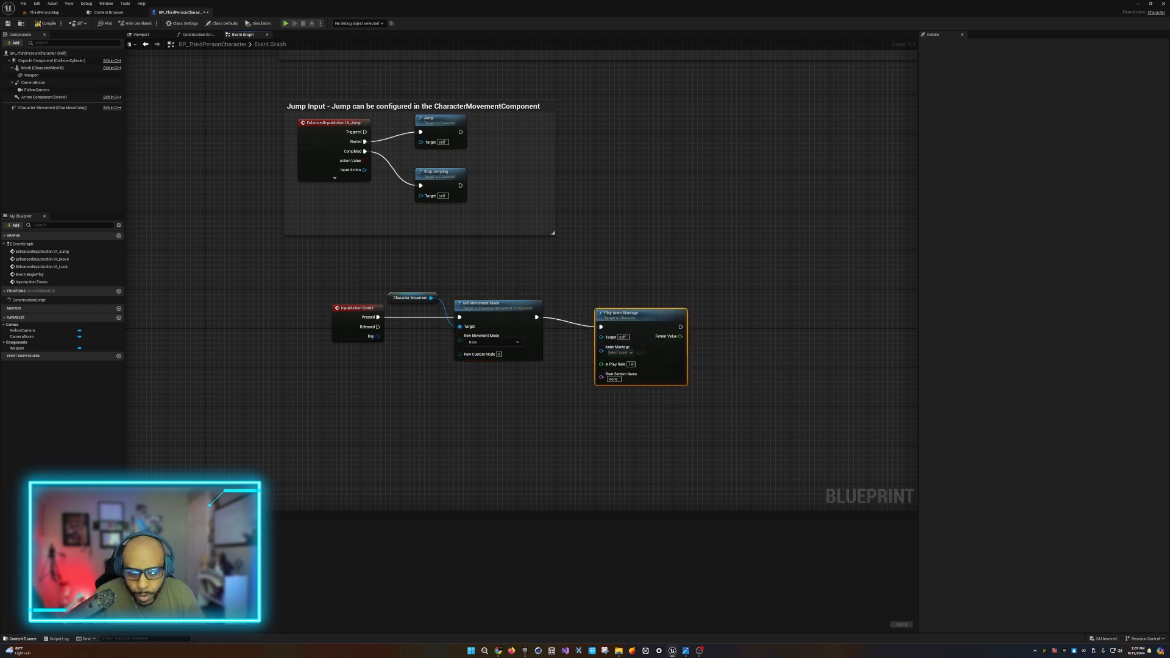
pyautogui.click(21, 639)
pyautogui.moveTo(868, 420); pyautogui.dragTo(619, 352)
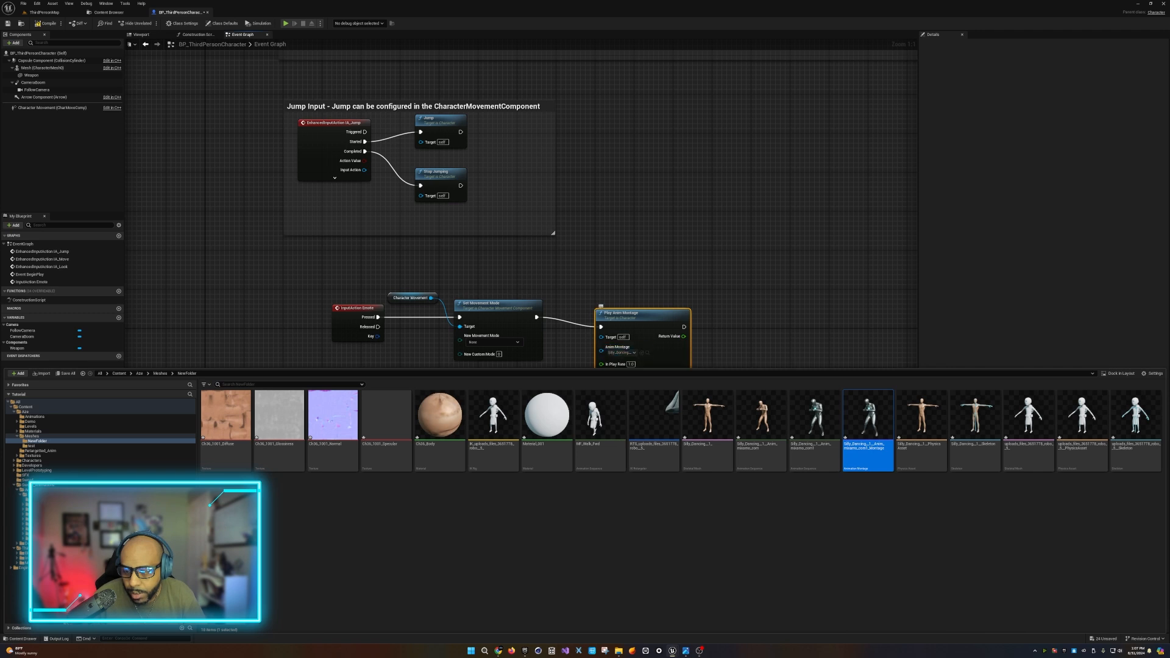
pyautogui.moveTo(617, 313); pyautogui.dragTo(614, 303)
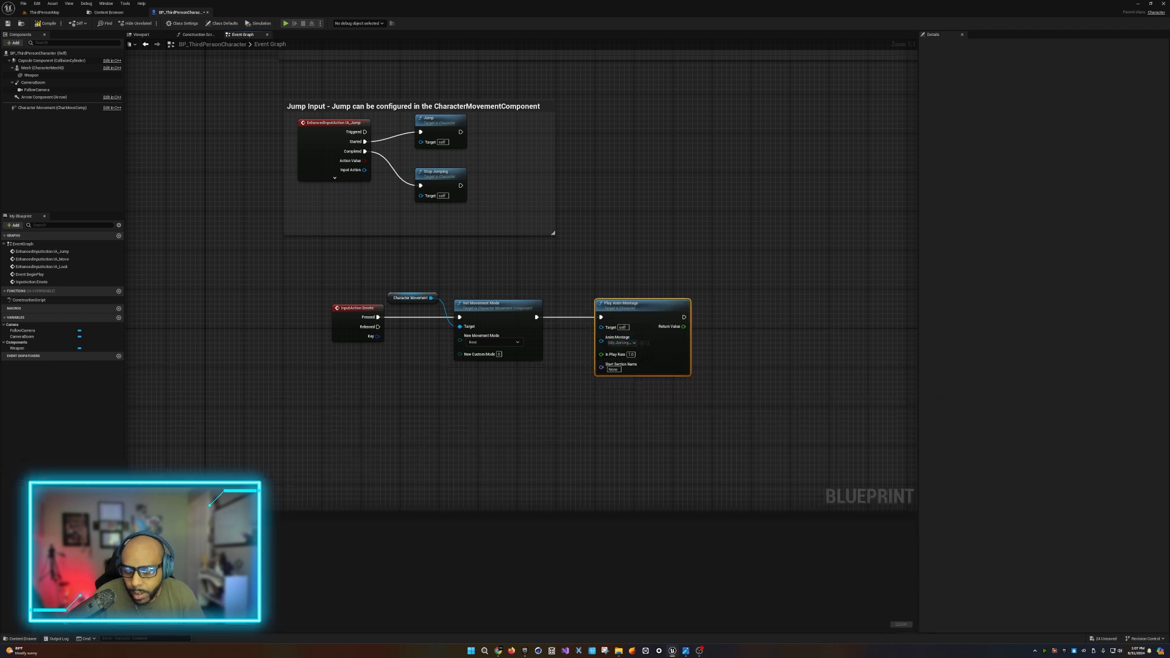
# Step: Insert a Do Once node between the Emote event and Set Movement Mode, and line up the nodes
pyautogui.moveTo(378, 317); pyautogui.dragTo(404, 364)
pyautogui.write('do once')
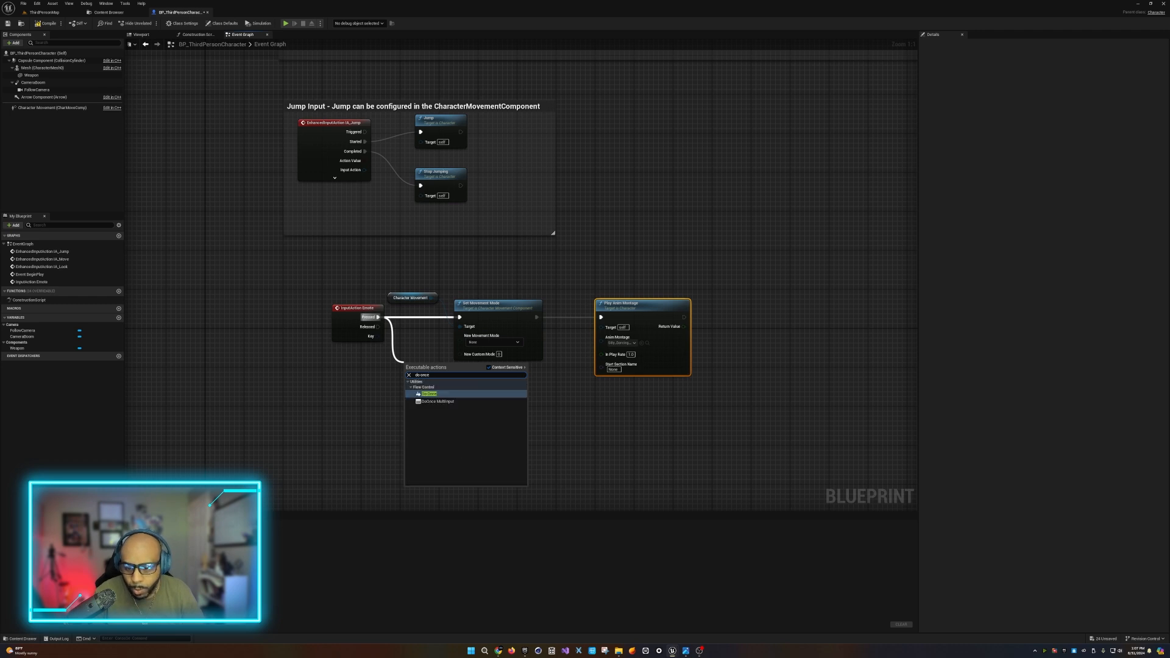
pyautogui.press('Return')
pyautogui.moveTo(357, 308); pyautogui.dragTo(265, 313)
pyautogui.moveTo(420, 362); pyautogui.dragTo(357, 314)
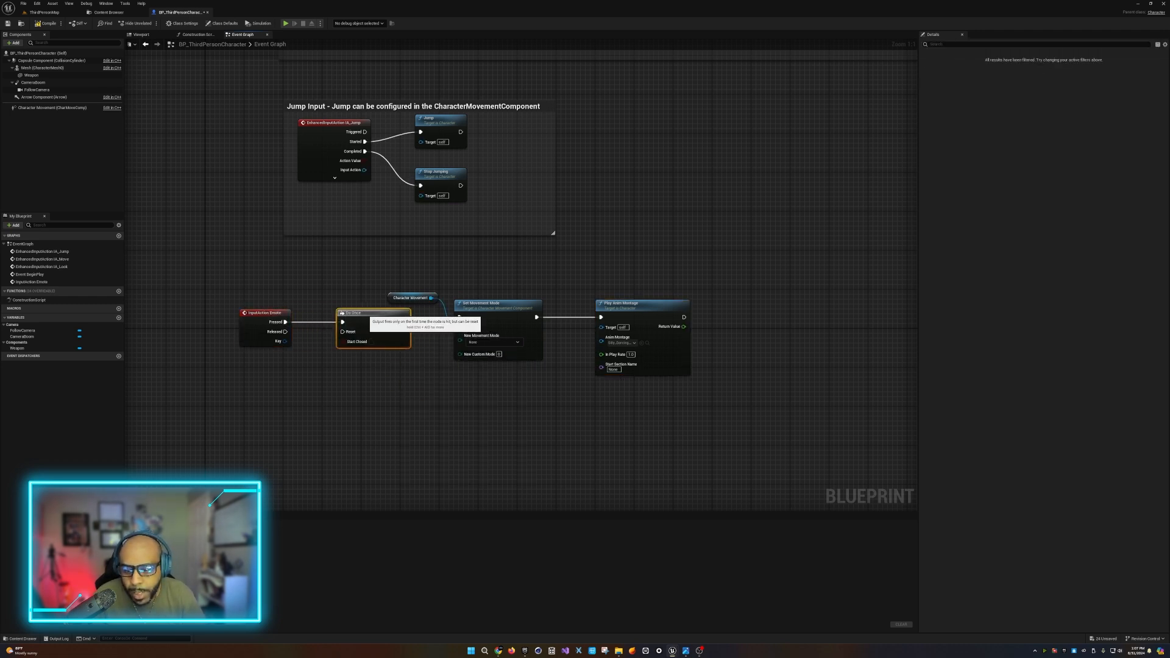
pyautogui.moveTo(490, 310); pyautogui.dragTo(485, 315)
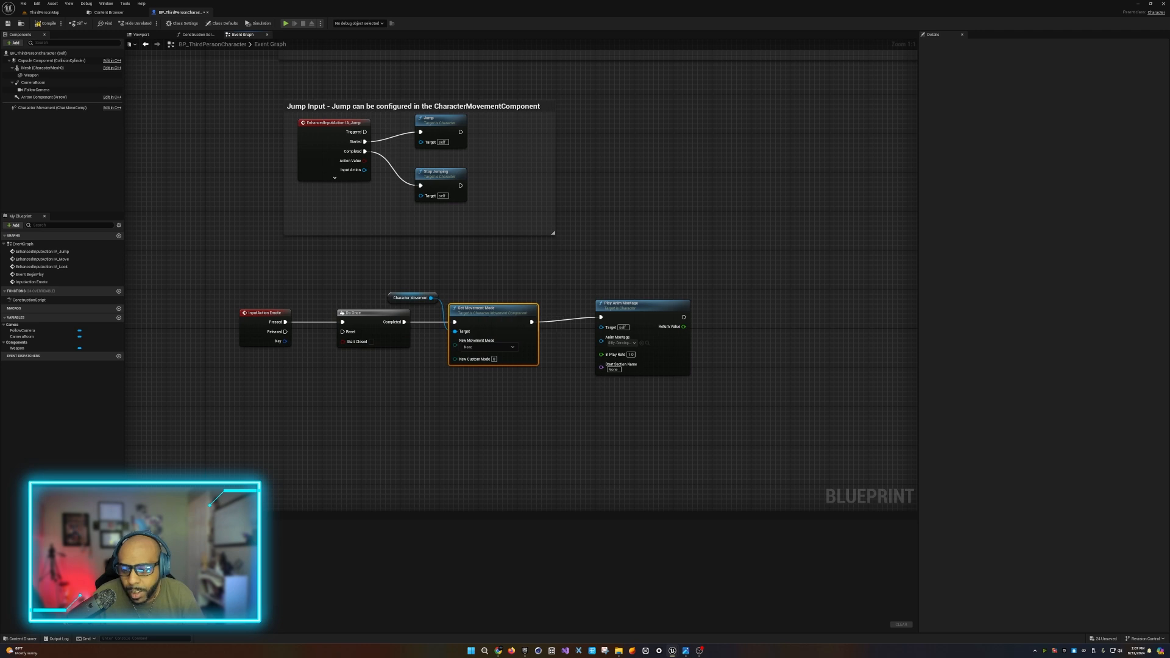
# Step: Add a Delay node after Play Anim Montage, using the montage's return value as its duration
pyautogui.moveTo(628, 304); pyautogui.dragTo(730, 327)
pyautogui.write('delay')
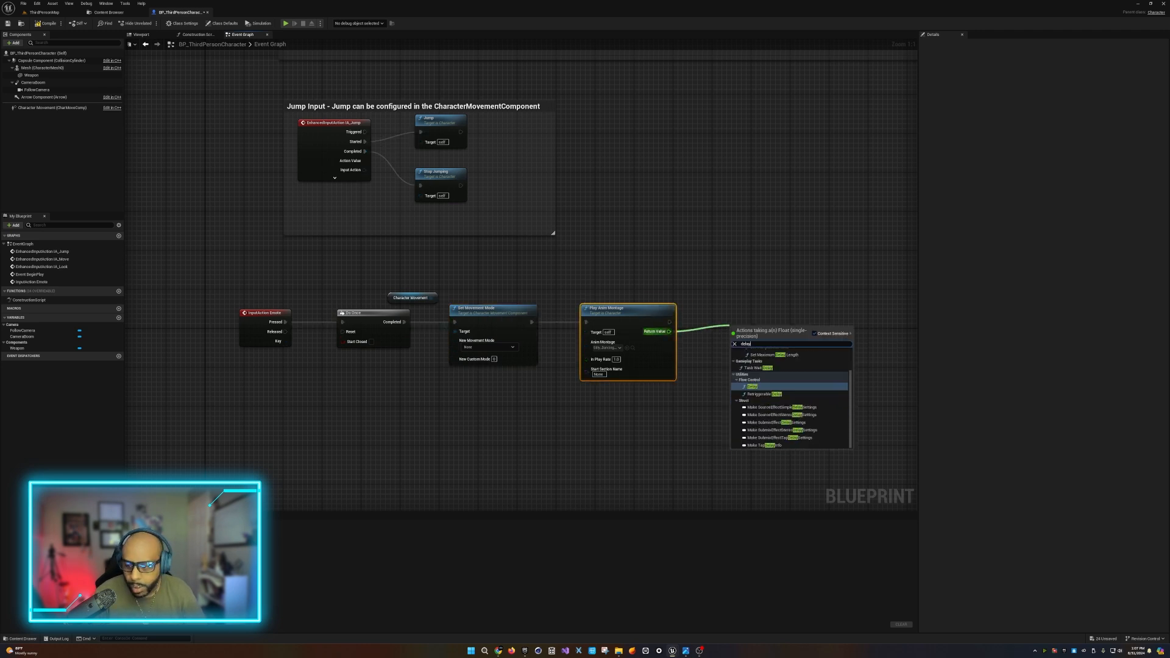
pyautogui.press('Return')
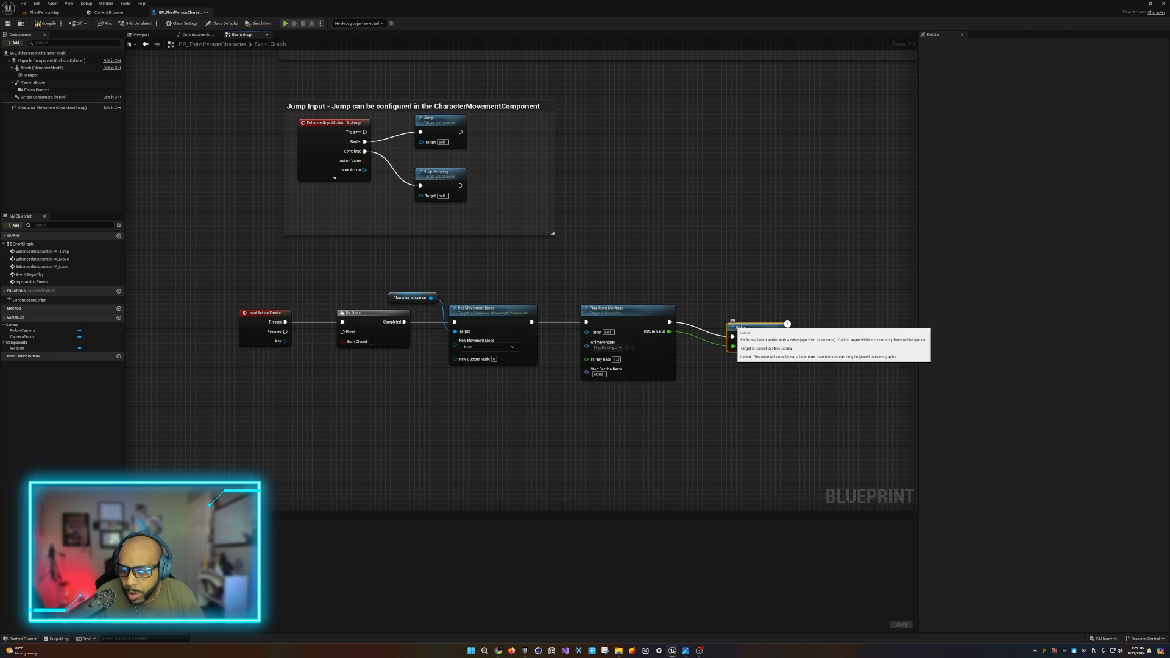
# Step: Add a second Set Movement Mode node for Character Movement after the Delay and set its new movement mode to Walking
pyautogui.moveTo(733, 311); pyautogui.dragTo(834, 318)
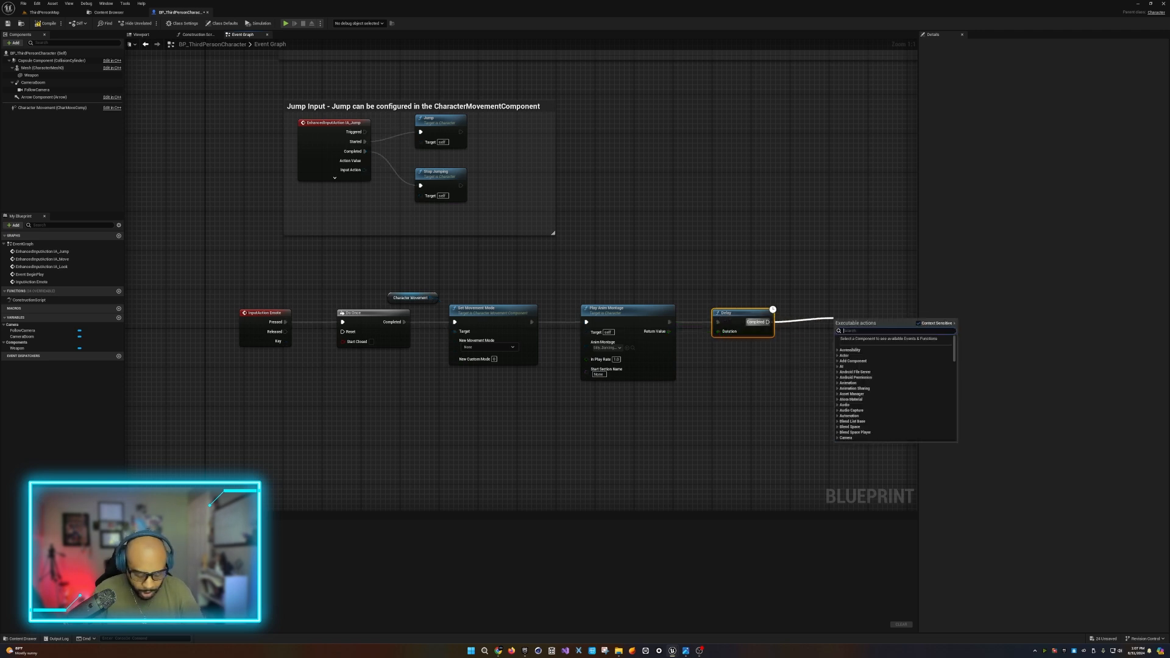
pyautogui.write('moveme')
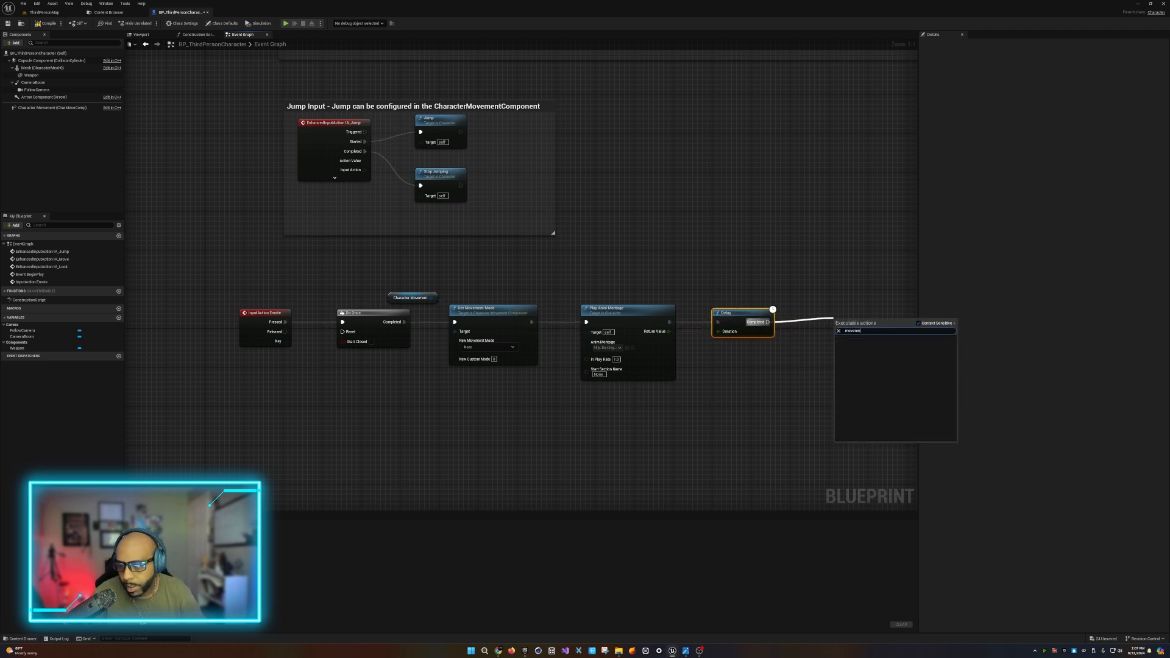
pyautogui.press('BackSpace')
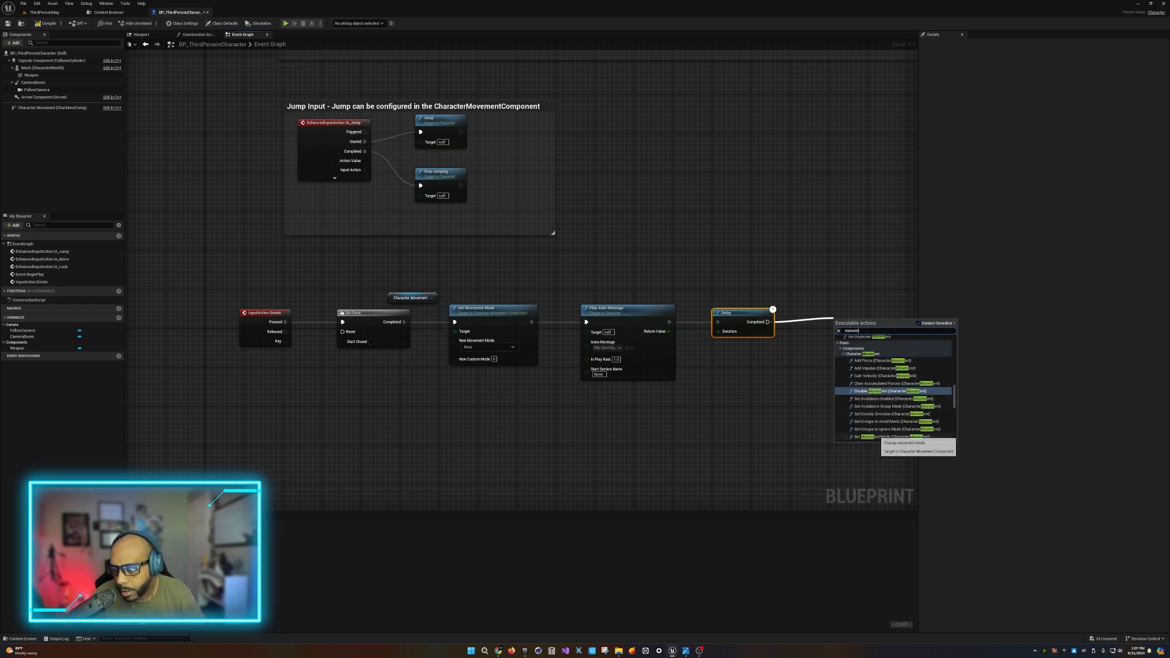
pyautogui.click(877, 436)
pyautogui.moveTo(859, 322); pyautogui.dragTo(849, 320)
pyautogui.click(844, 347)
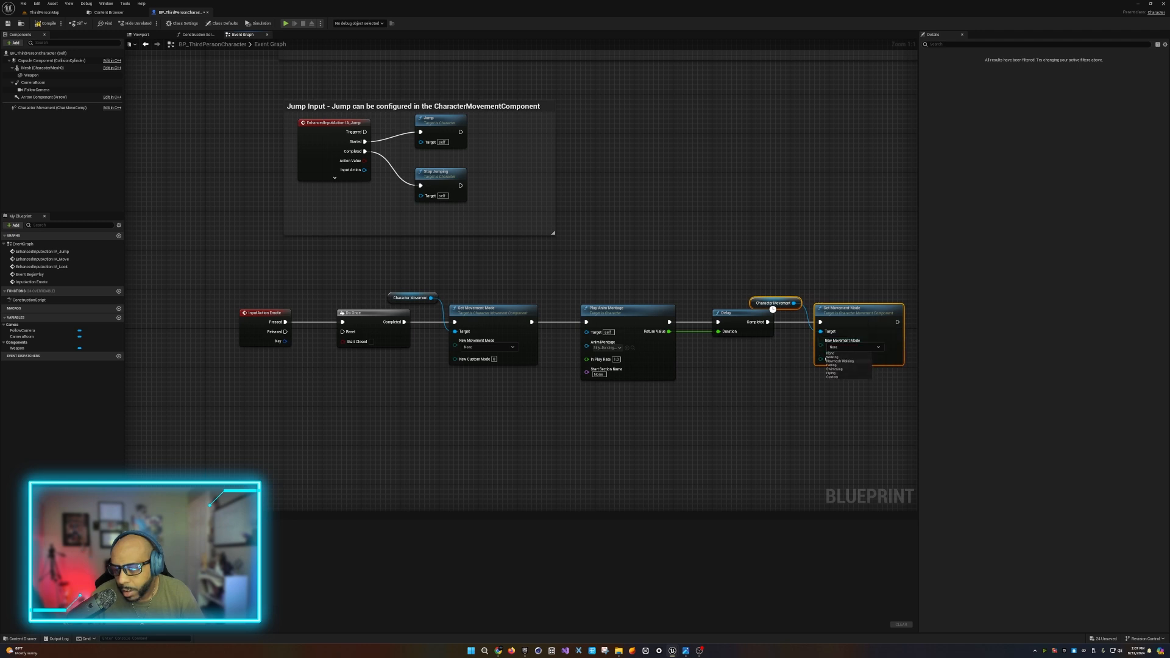
pyautogui.click(830, 357)
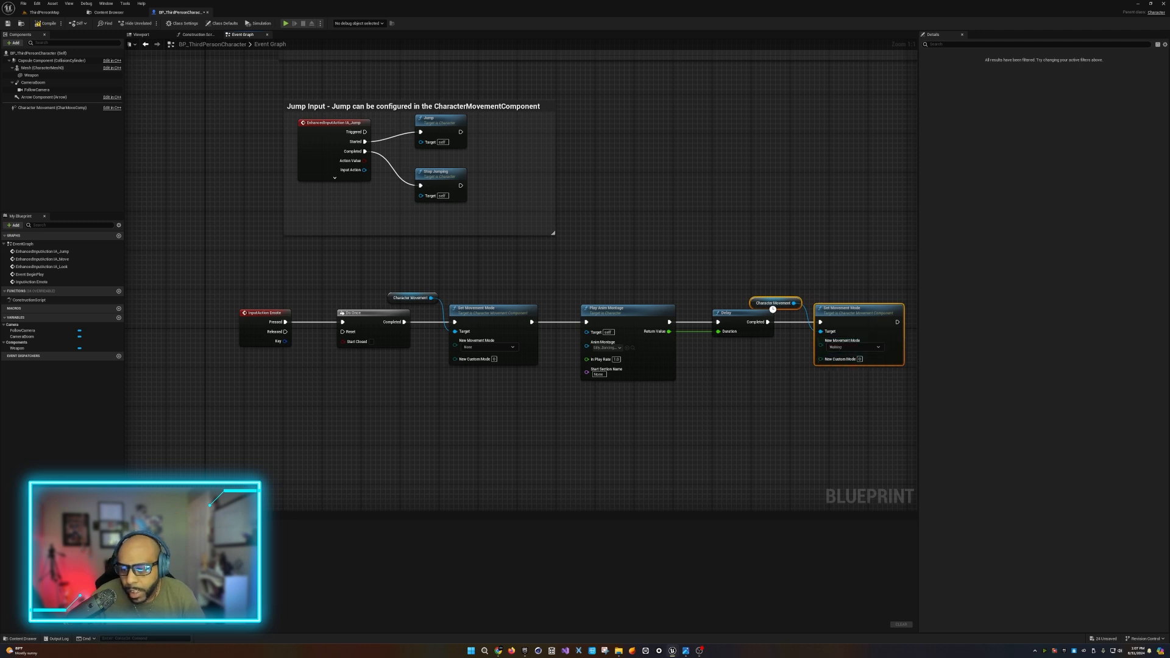
# Step: Tidy the Emote chain by placing the Character Movement references beneath the Delay and Do Once nodes, and compile the blueprint
pyautogui.moveTo(770, 299); pyautogui.dragTo(734, 358)
pyautogui.click(774, 285)
pyautogui.click(852, 310)
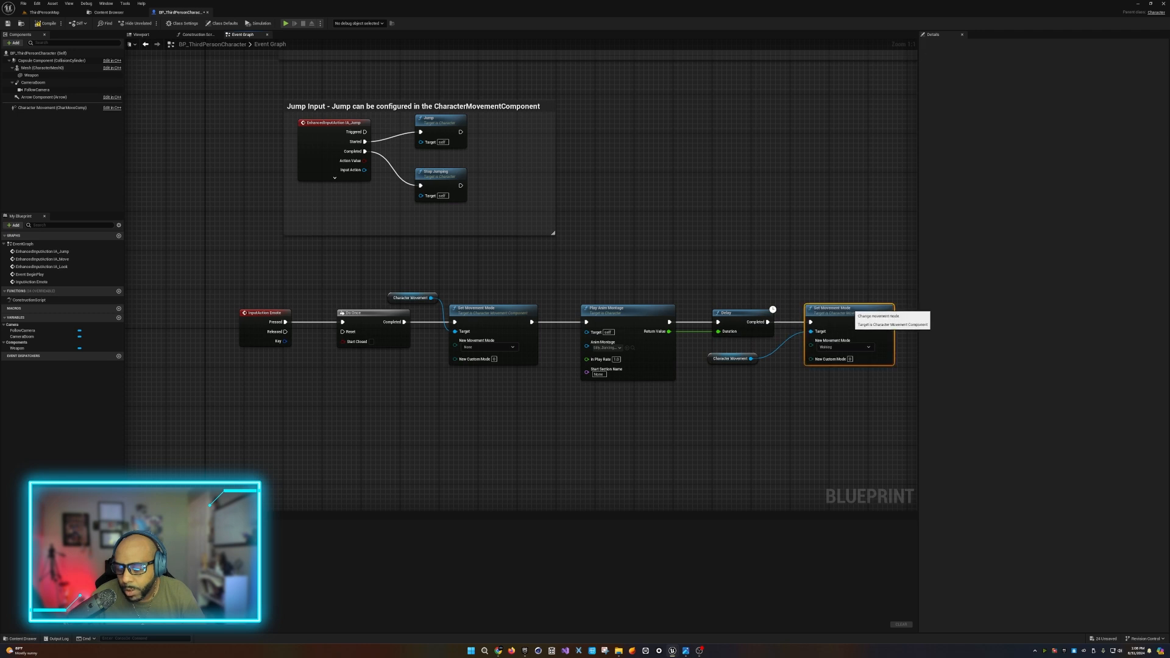
pyautogui.moveTo(411, 297); pyautogui.dragTo(361, 363)
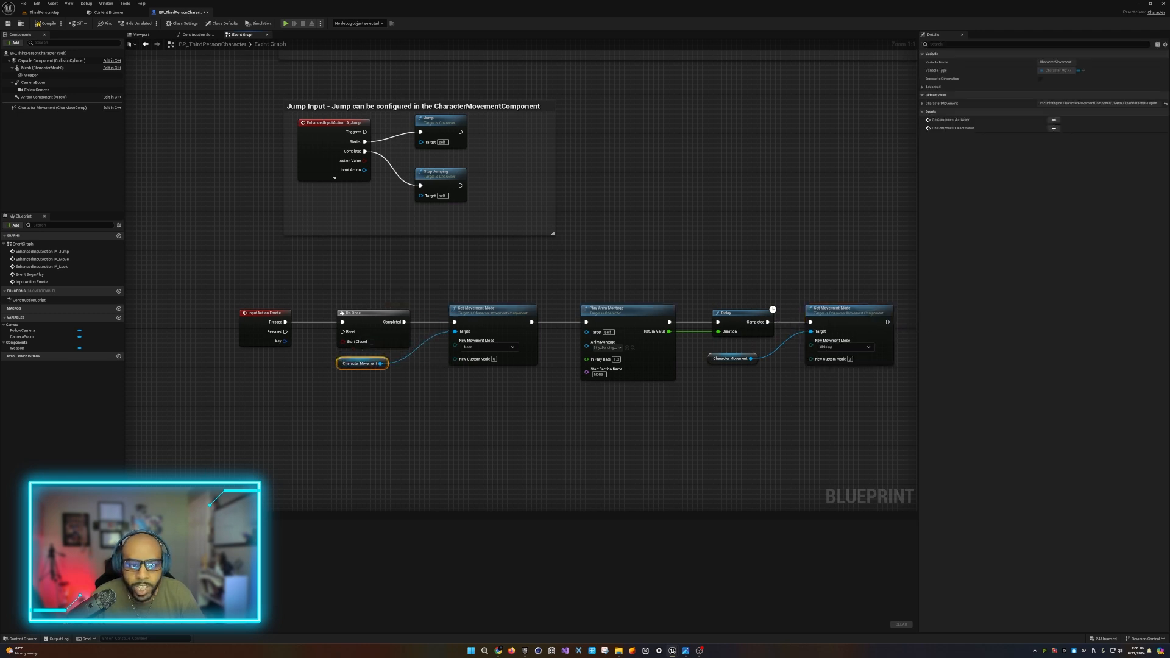
pyautogui.click(48, 23)
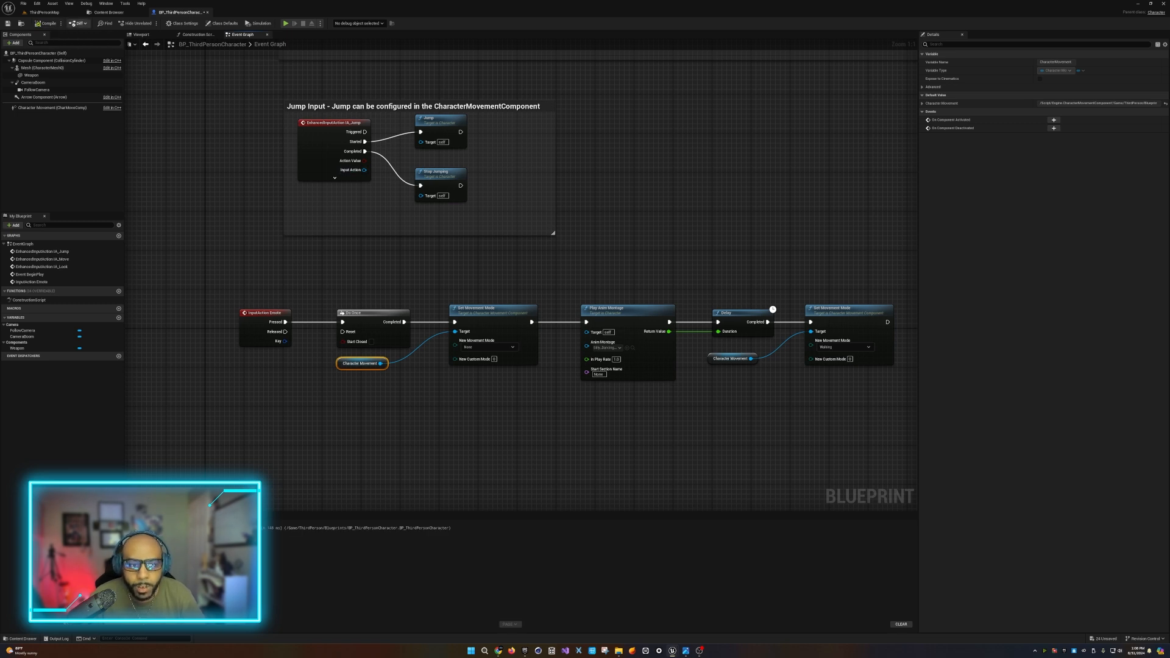
# Step: Play-test ThirdPersonMap to check the emote and whether the character can move after the dance, and end the play session
pyautogui.click(46, 13)
pyautogui.click(148, 23)
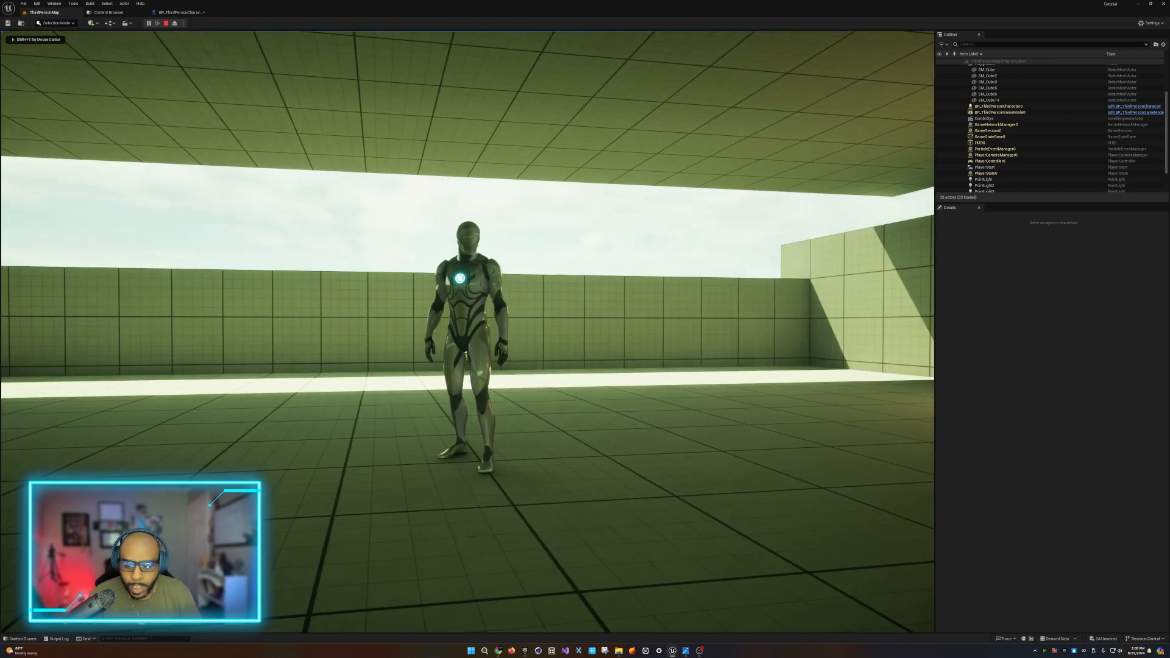
pyautogui.click(467, 332)
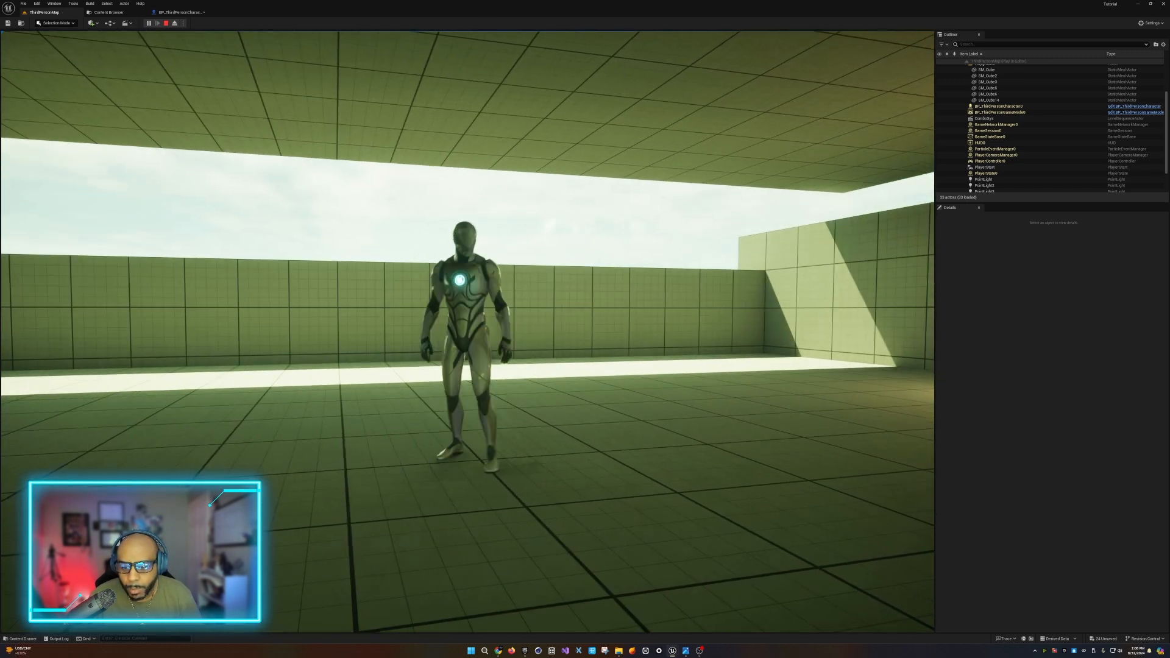
pyautogui.press('w')
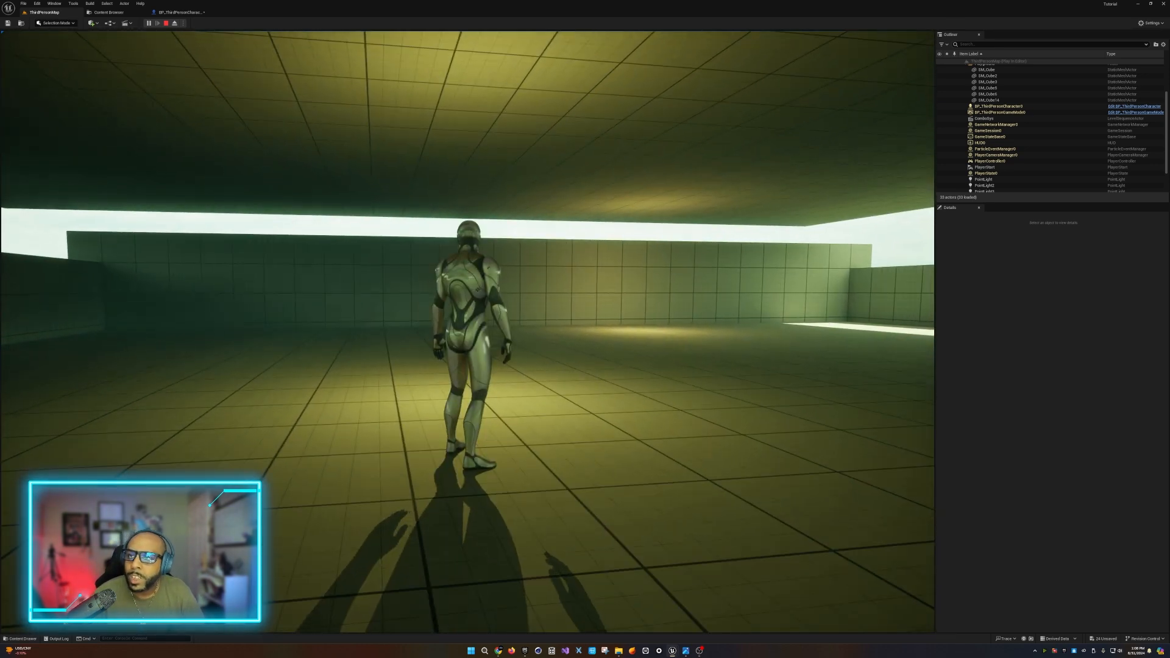
pyautogui.press('w')
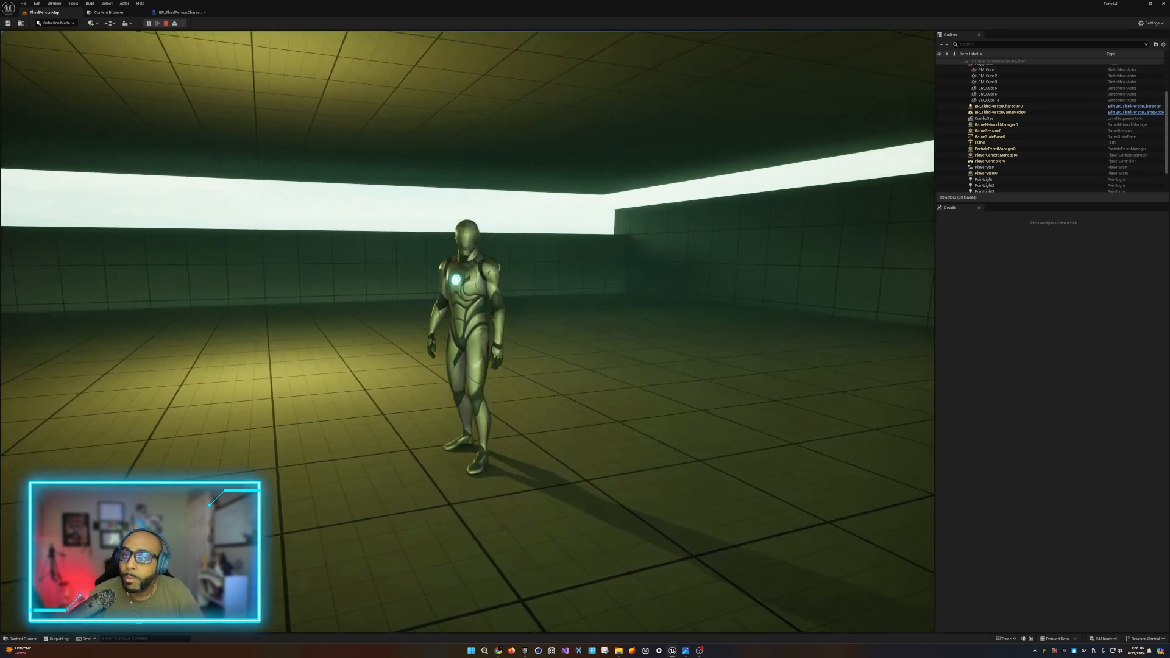
pyautogui.press('Escape')
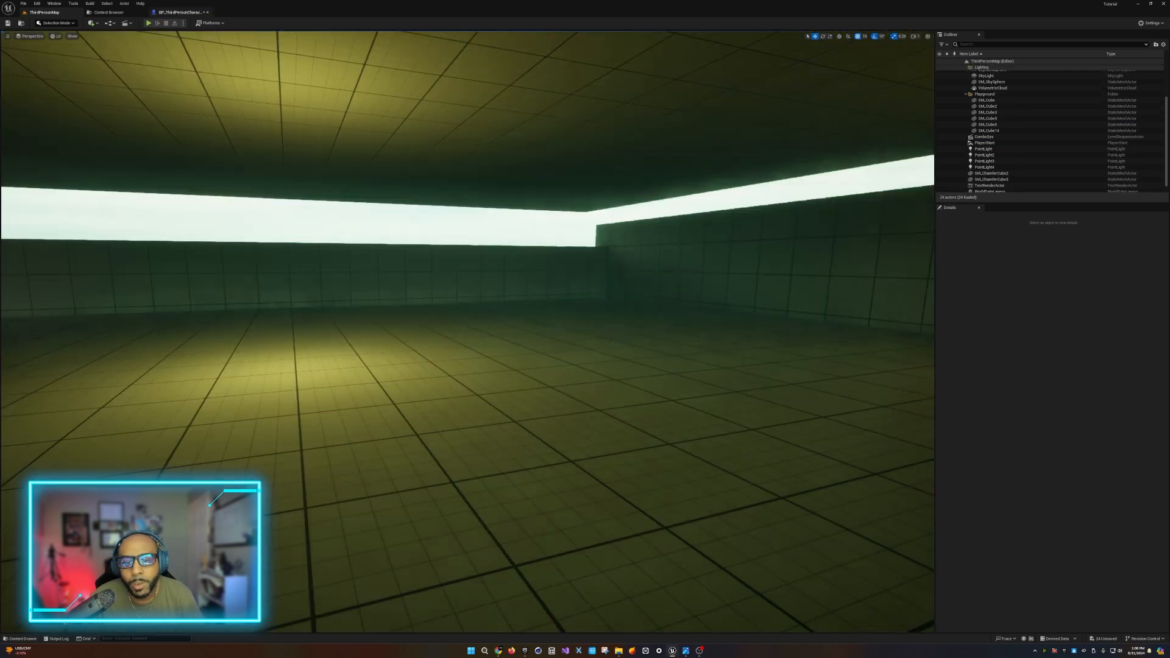
# Step: In the third-person character blueprint, add another Delay node after the Walking Set Movement Mode node
pyautogui.click(180, 12)
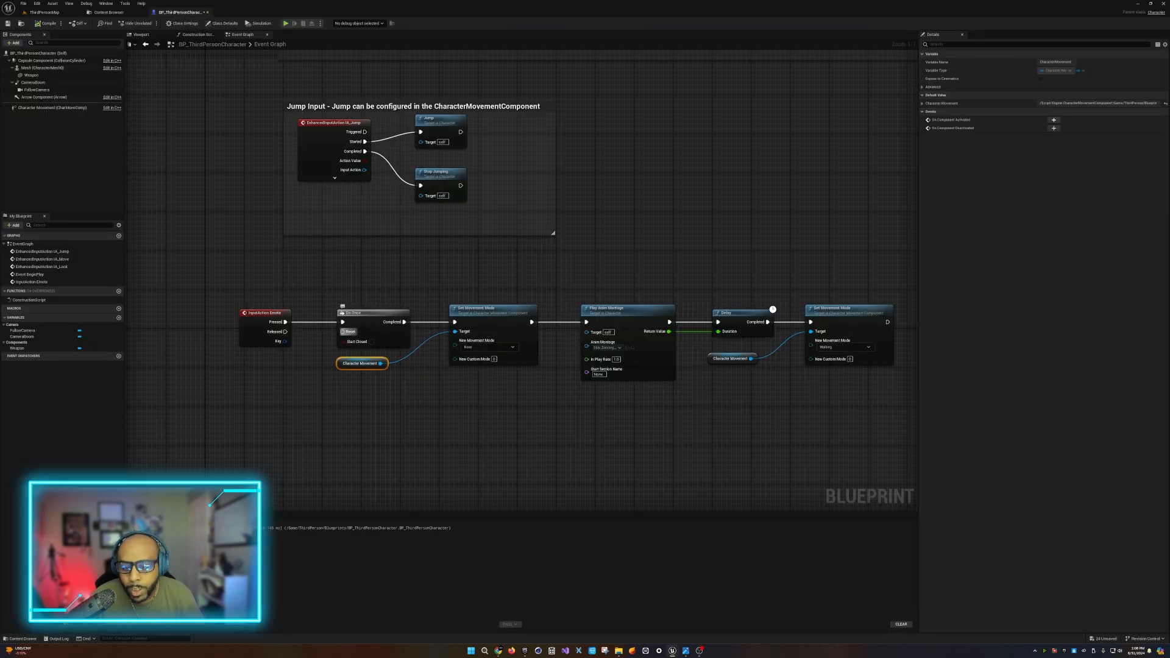
pyautogui.moveTo(488, 402); pyautogui.dragTo(389, 396, button='right')
pyautogui.moveTo(789, 315); pyautogui.dragTo(814, 318)
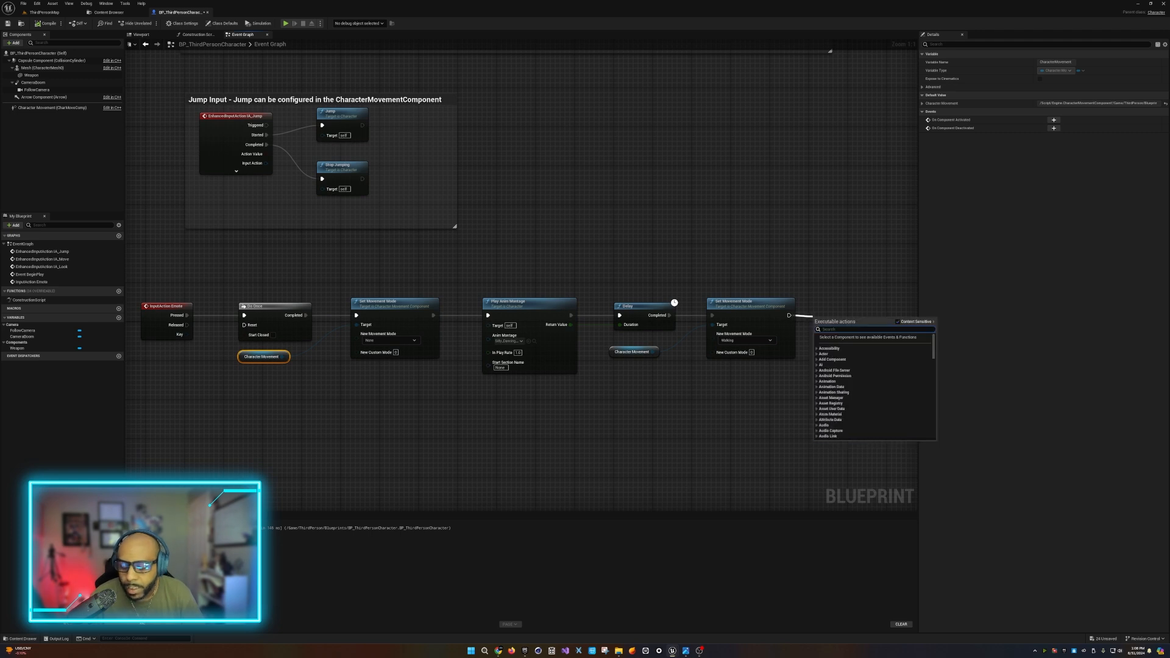
pyautogui.write('delay')
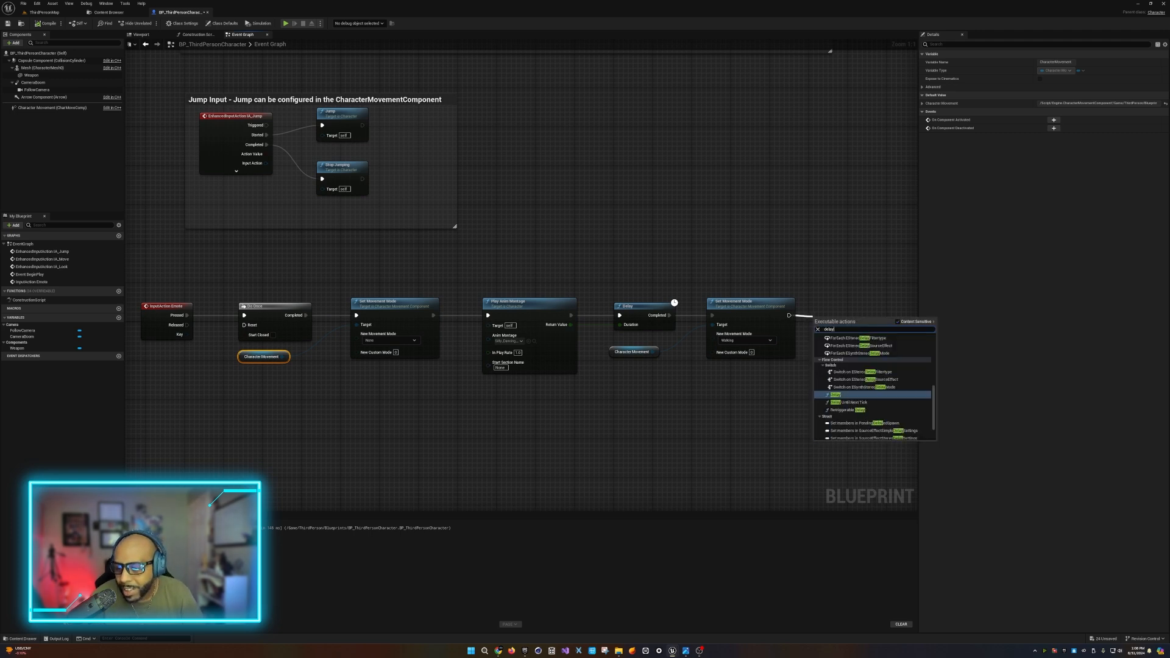
pyautogui.press('Return')
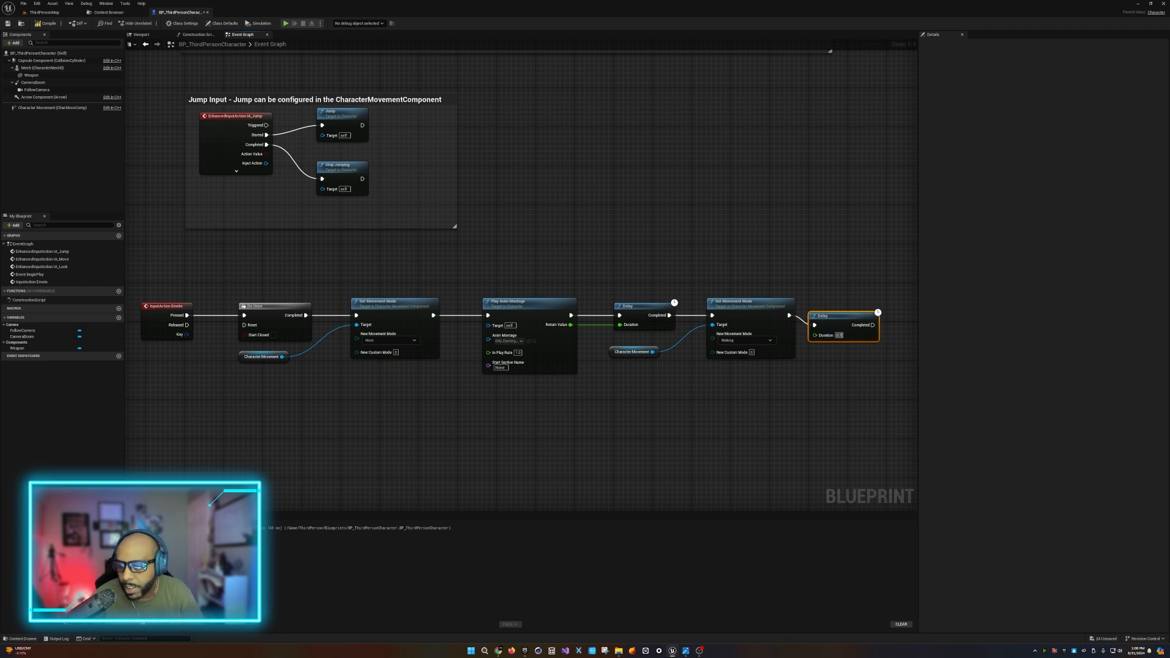
# Step: Connect the last Delay's Completed output to the Do Once node's Reset input and compile the blueprint
pyautogui.moveTo(873, 325); pyautogui.dragTo(245, 325)
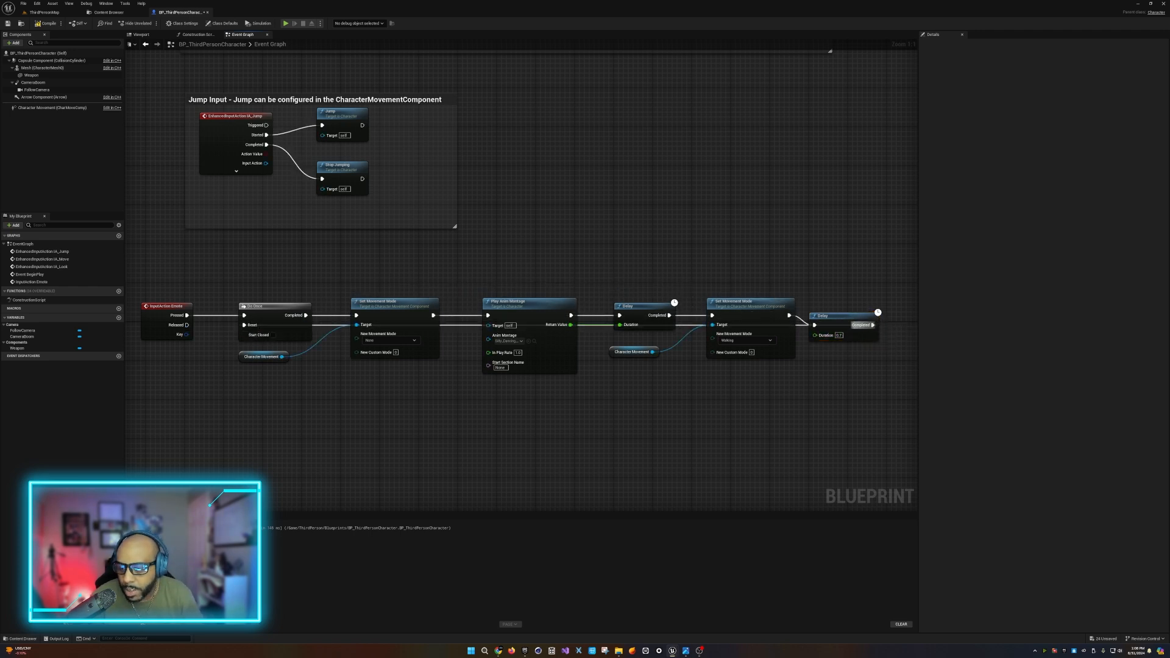
pyautogui.click(870, 327)
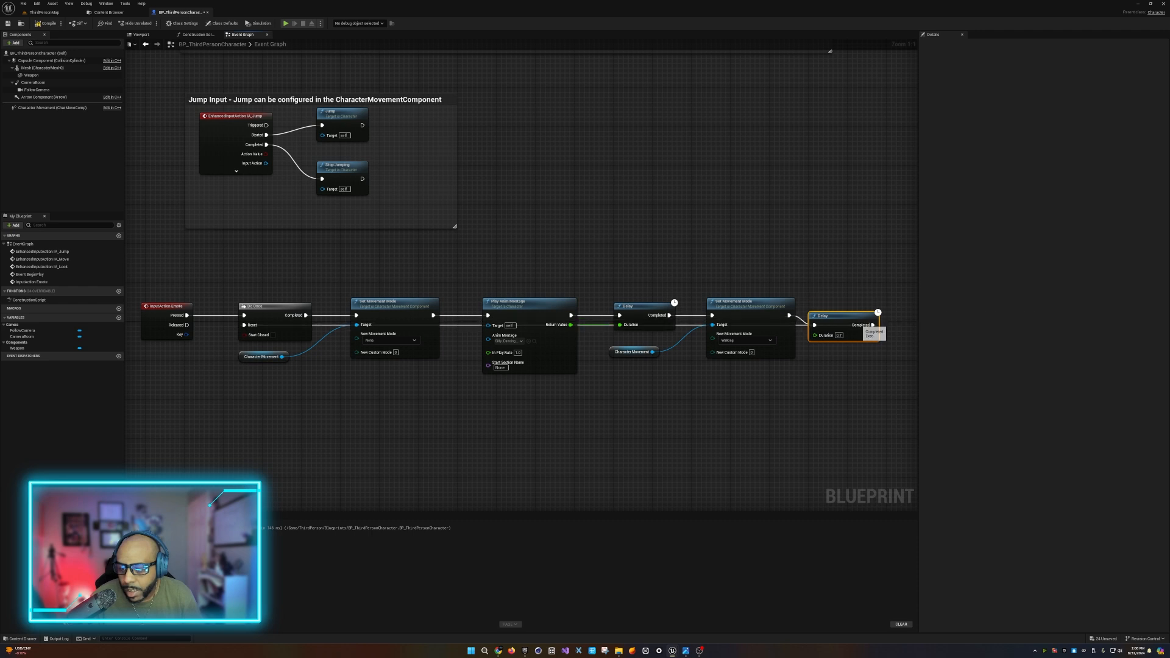
pyautogui.click(49, 24)
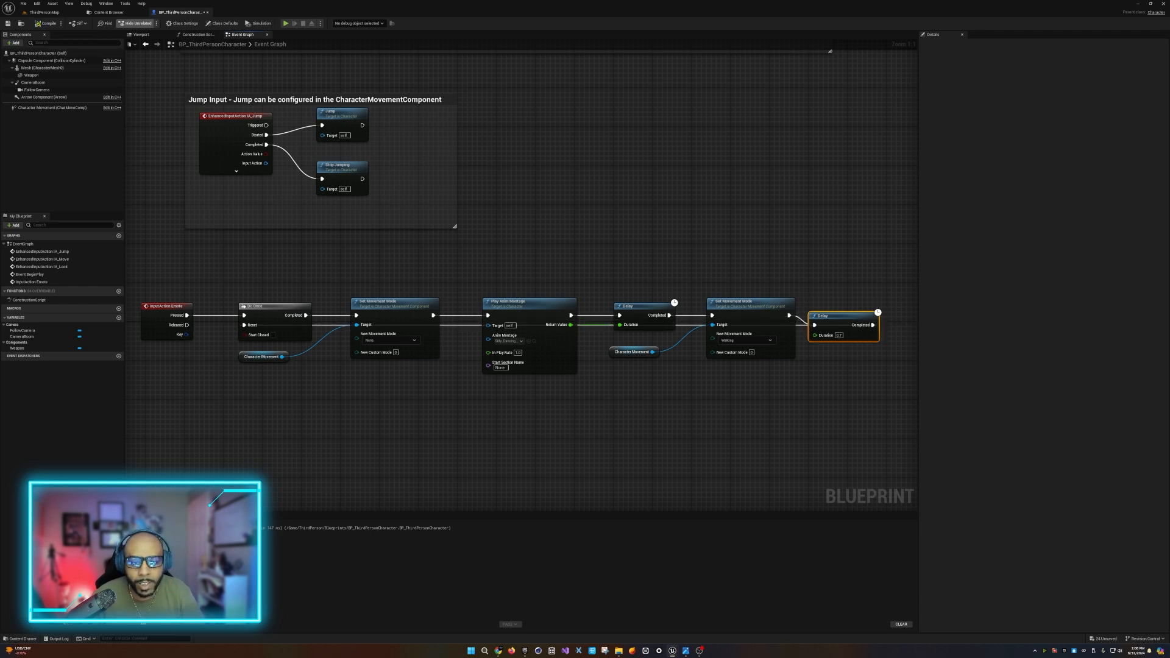
# Step: Play-test ThirdPersonMap again, checking the dance emote and character movement with the Do Once reset in place, and stop playing
pyautogui.click(44, 12)
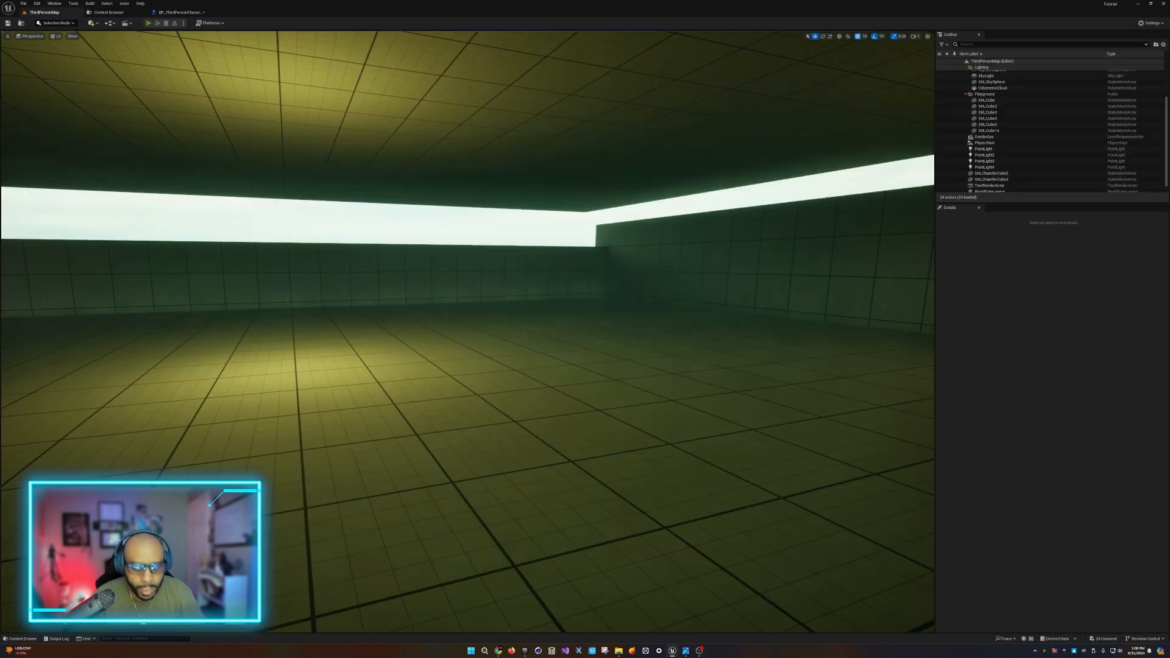
pyautogui.hotkey('alt', 'p')
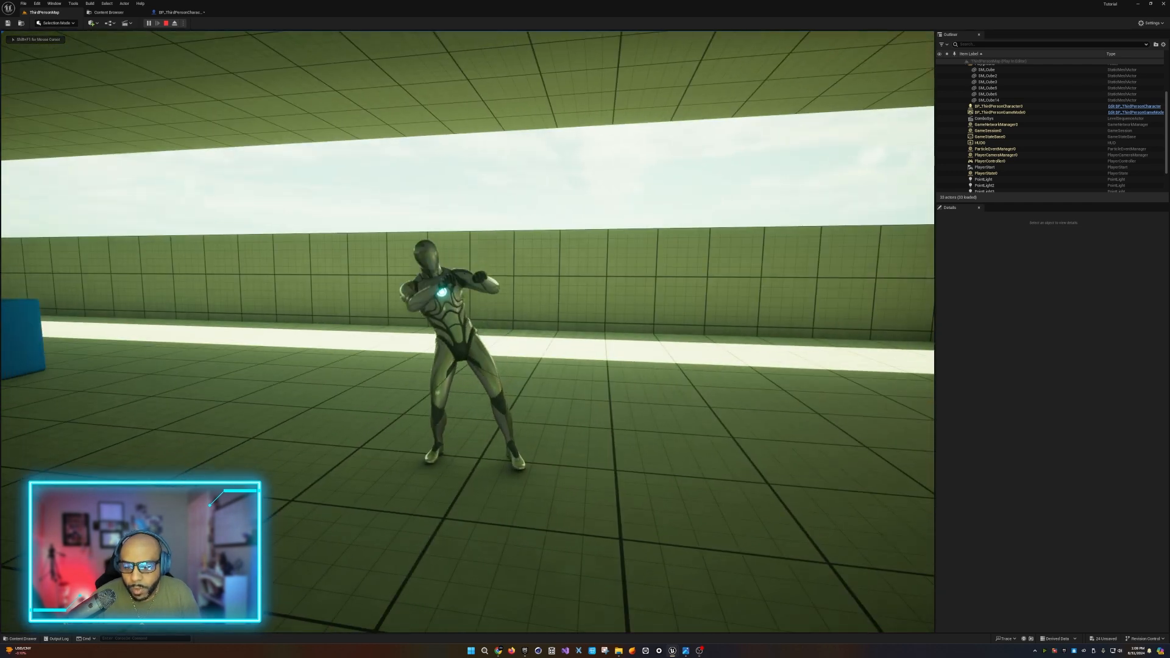
pyautogui.press('d')
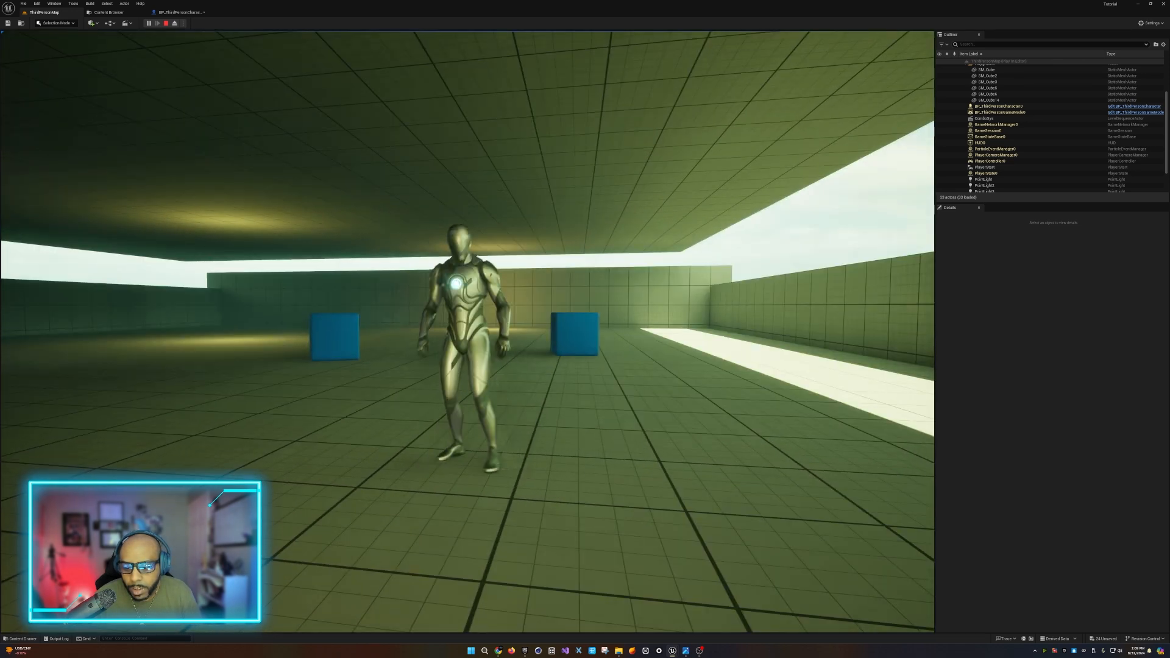
pyautogui.press('Escape')
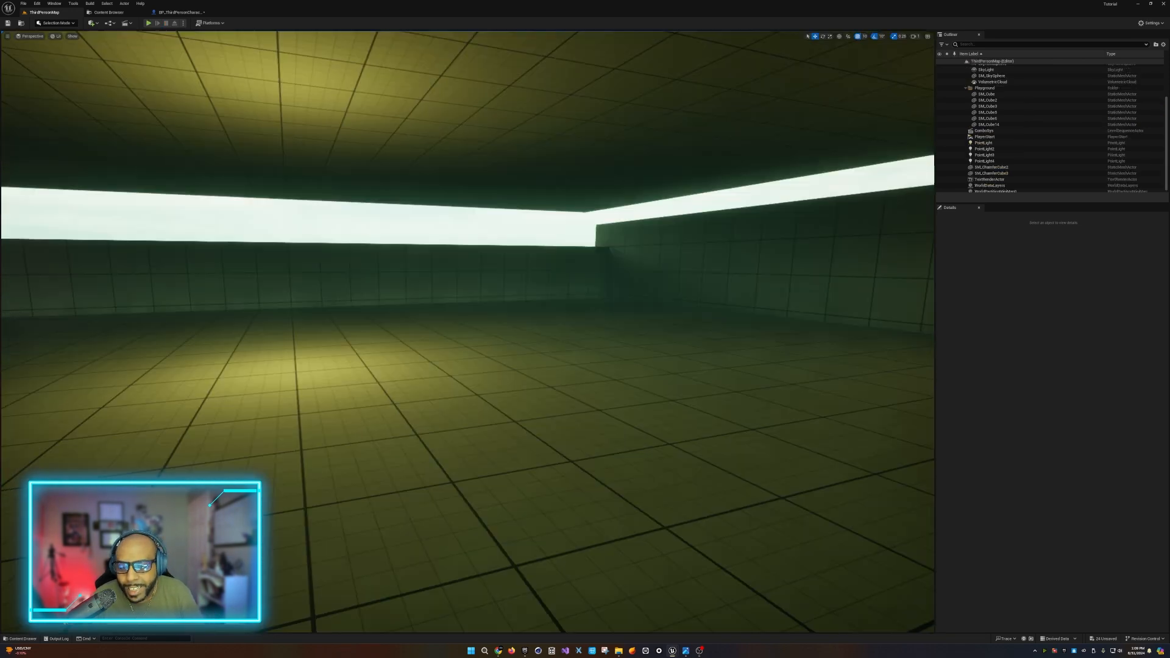